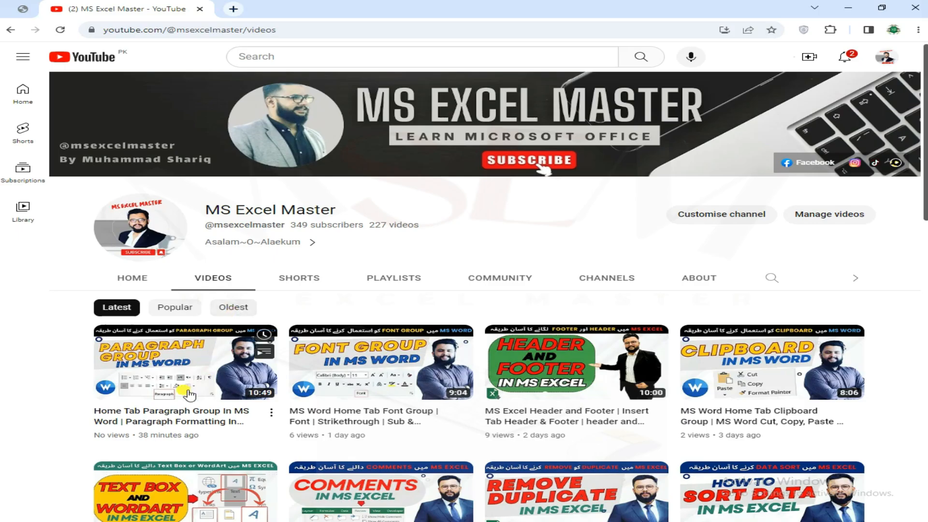
Step: Browse the MS Excel Master channel's latest videos and its created playlists
scroll(273, 352, down, 2)
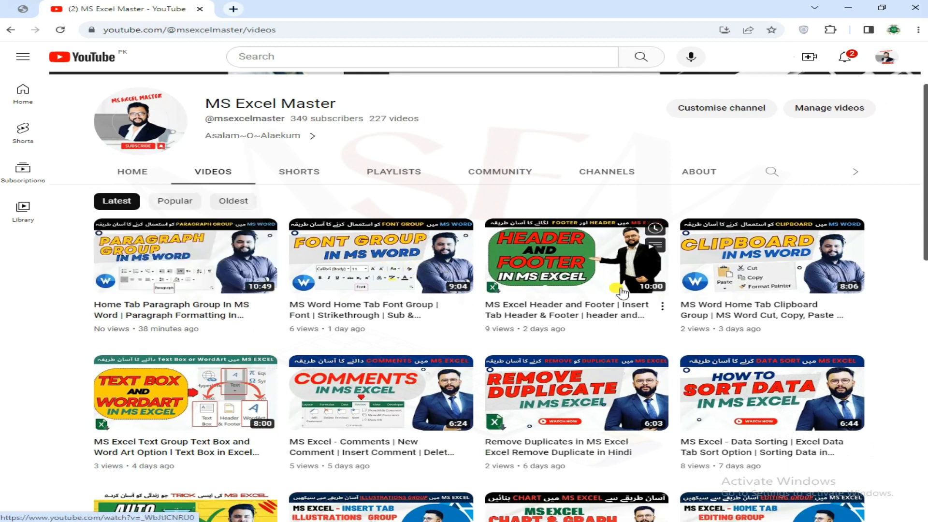
scroll(883, 322, down, 2)
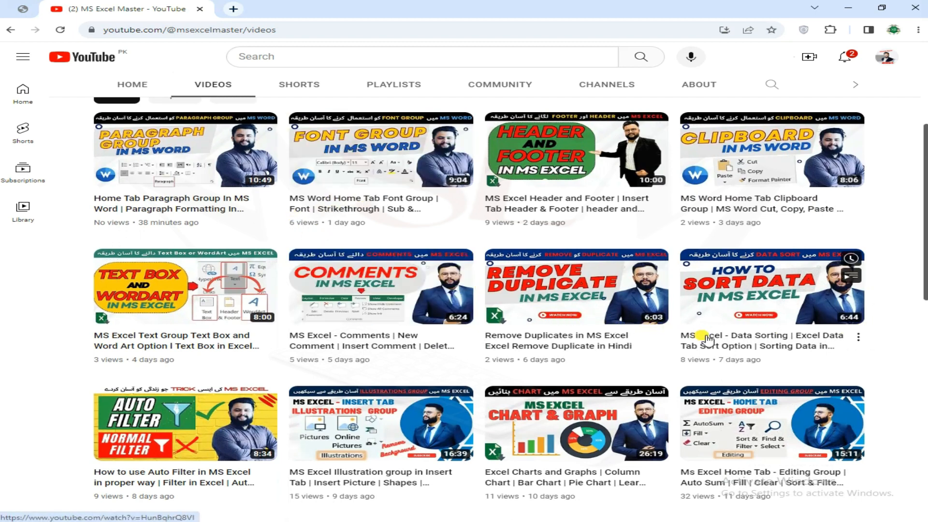
scroll(701, 334, down, 2)
scroll(285, 145, up, 6)
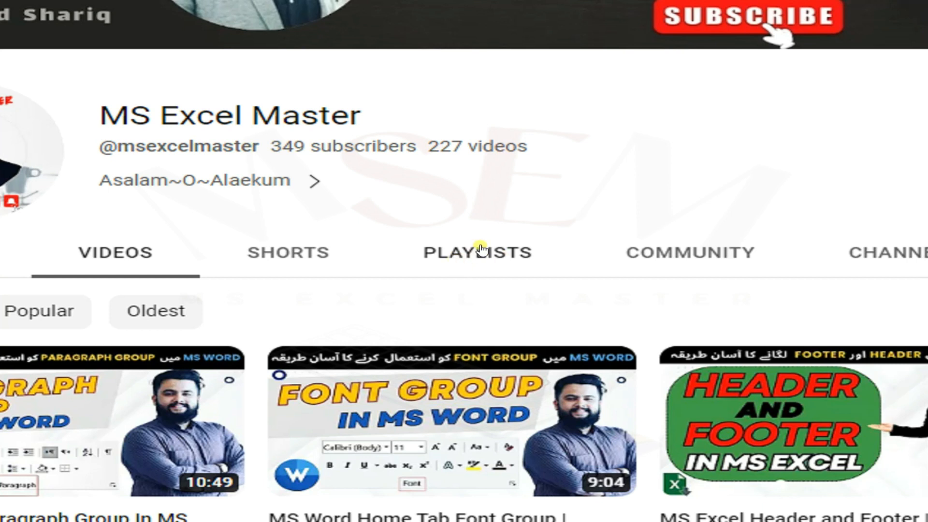
click(480, 249)
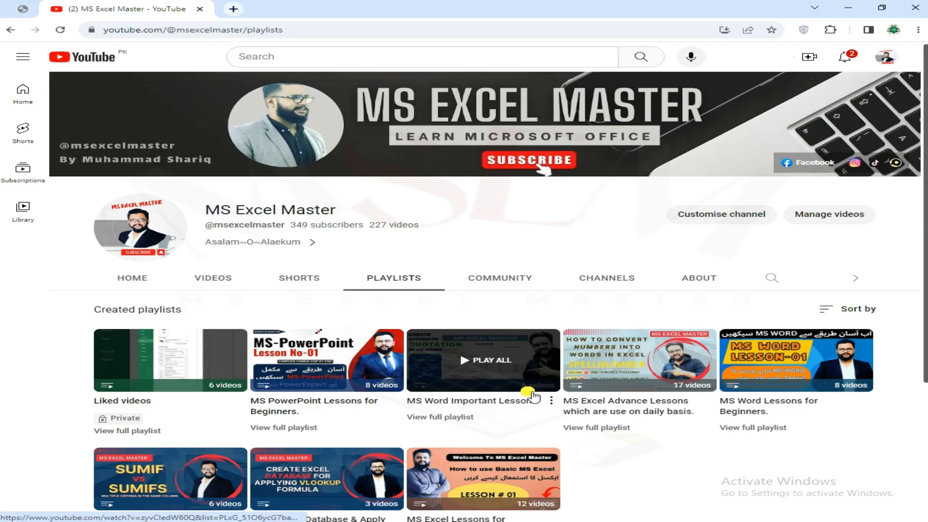
scroll(651, 408, down, 3)
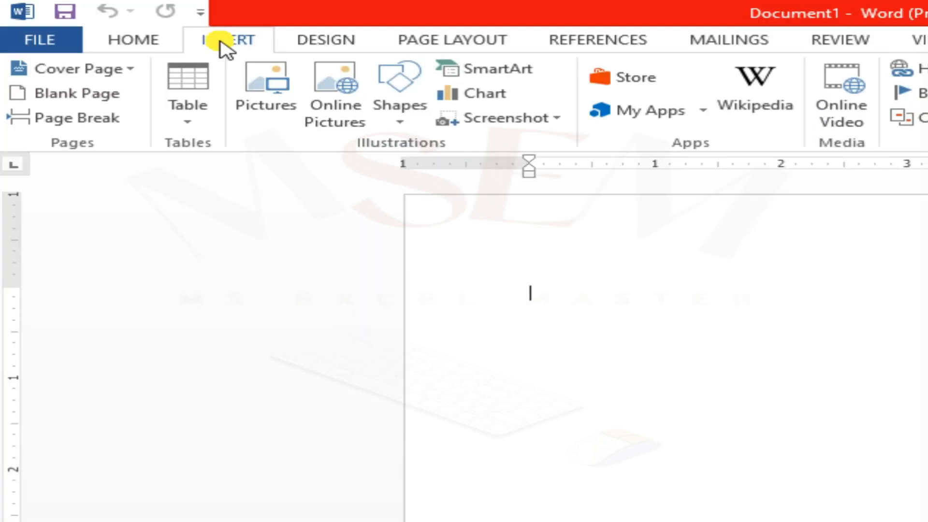
Step: Switch to Word and insert a table with five columns and four rows into the blank document
click(129, 45)
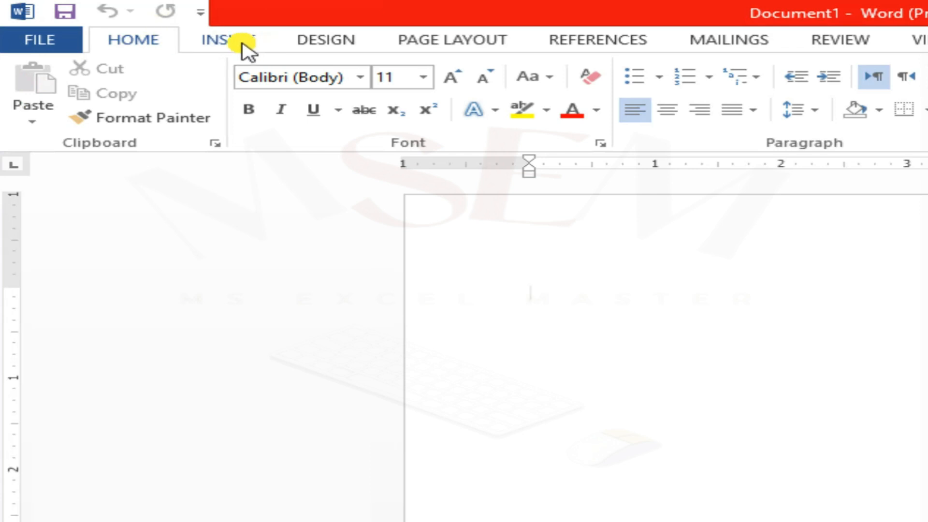
click(243, 44)
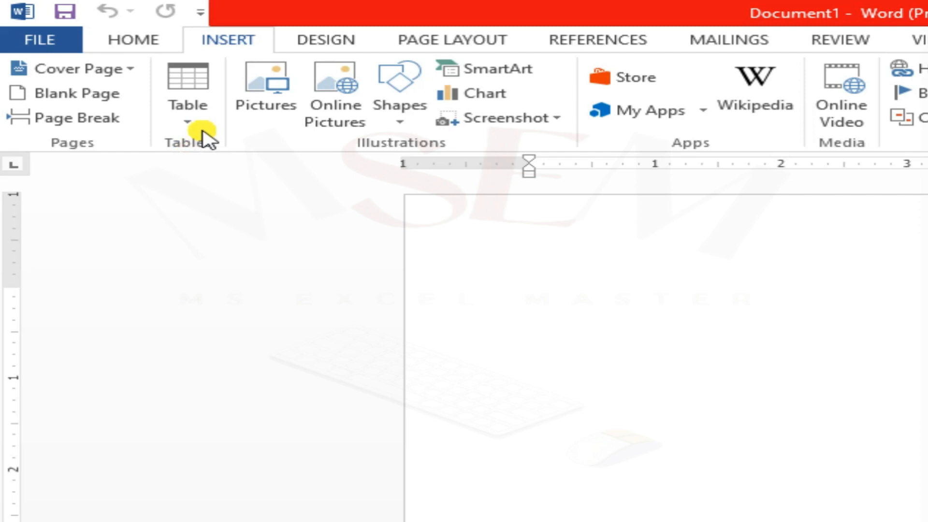
click(188, 82)
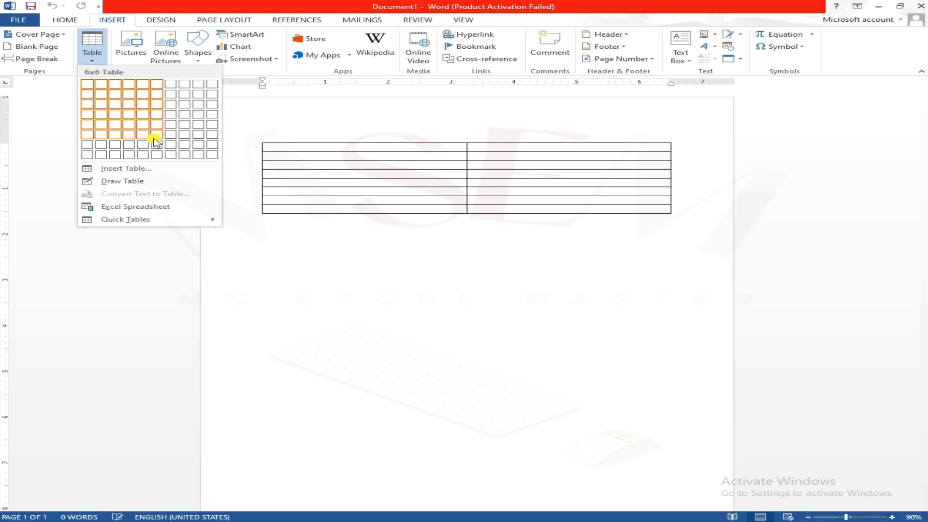
click(54, 124)
click(98, 48)
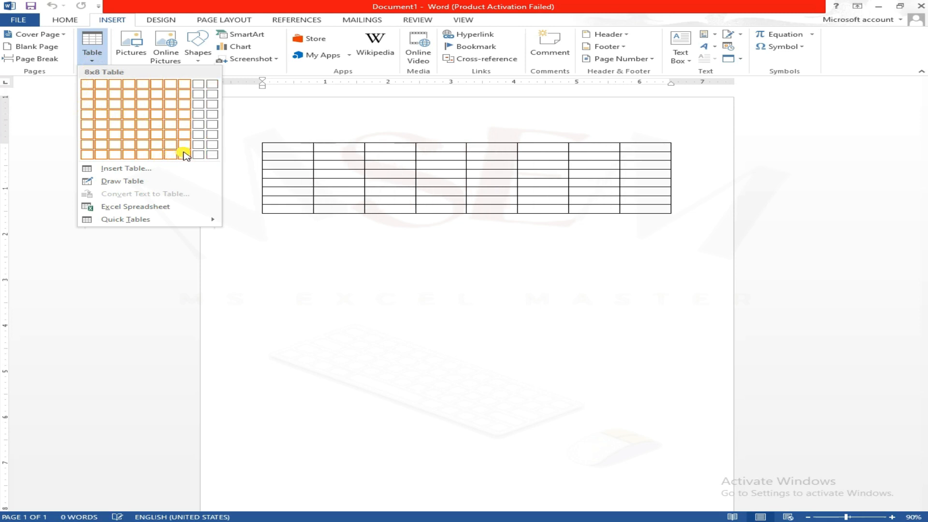
click(143, 115)
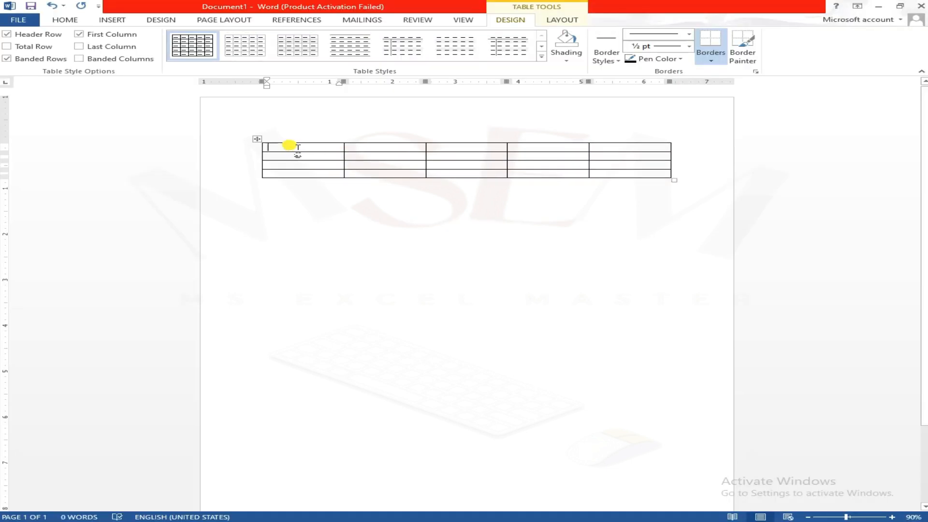
Step: Enter the heading SR in the first cell of the table's header row
scroll(307, 158, up, 7)
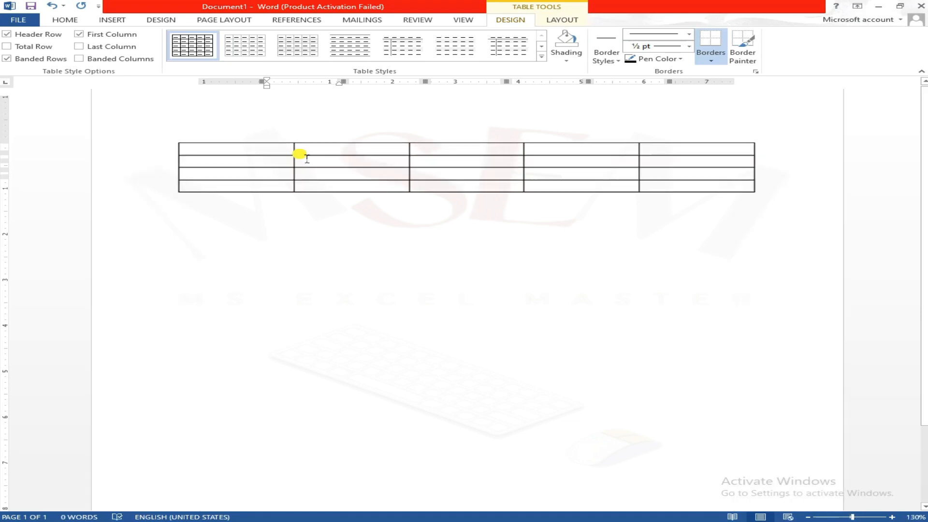
scroll(212, 176, up, 1)
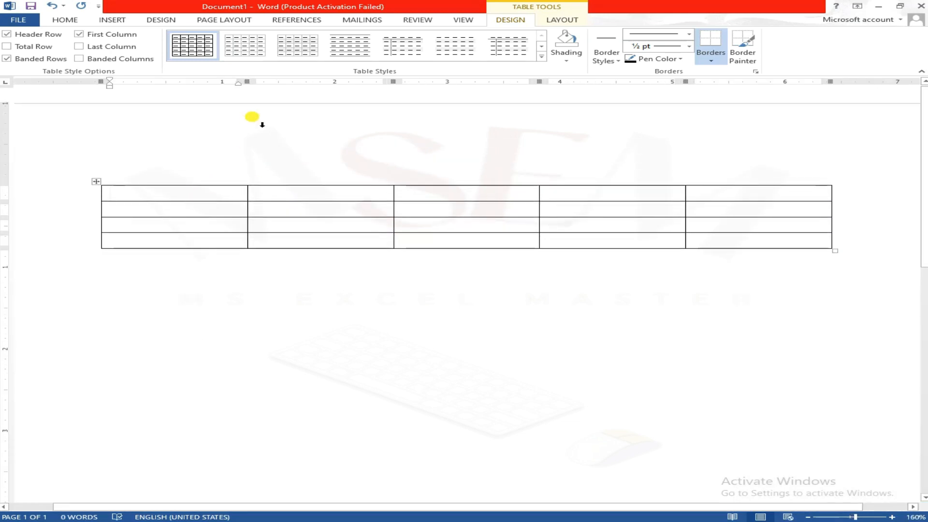
text(SR)
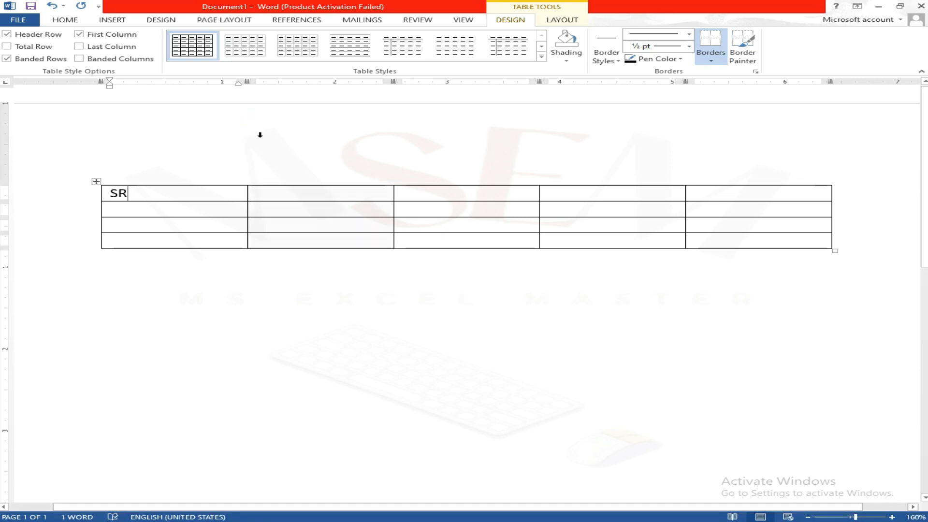
click(254, 178)
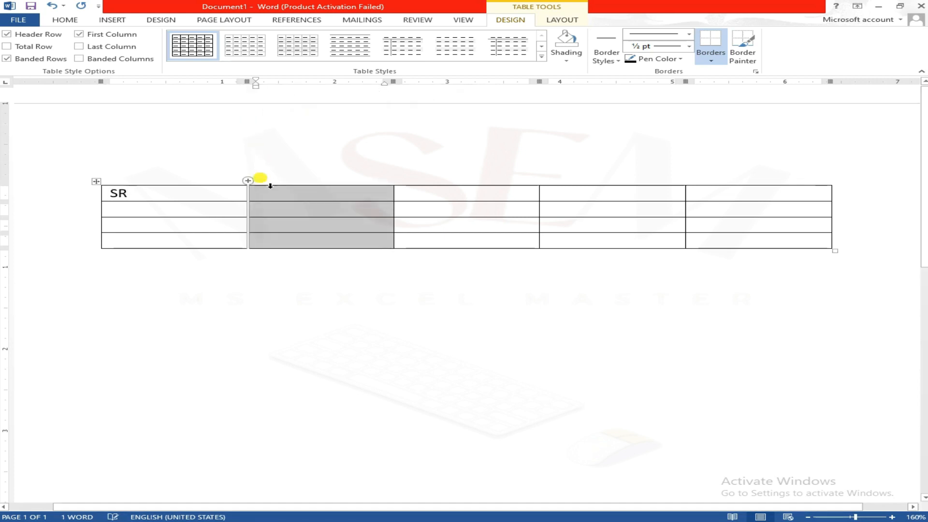
click(292, 198)
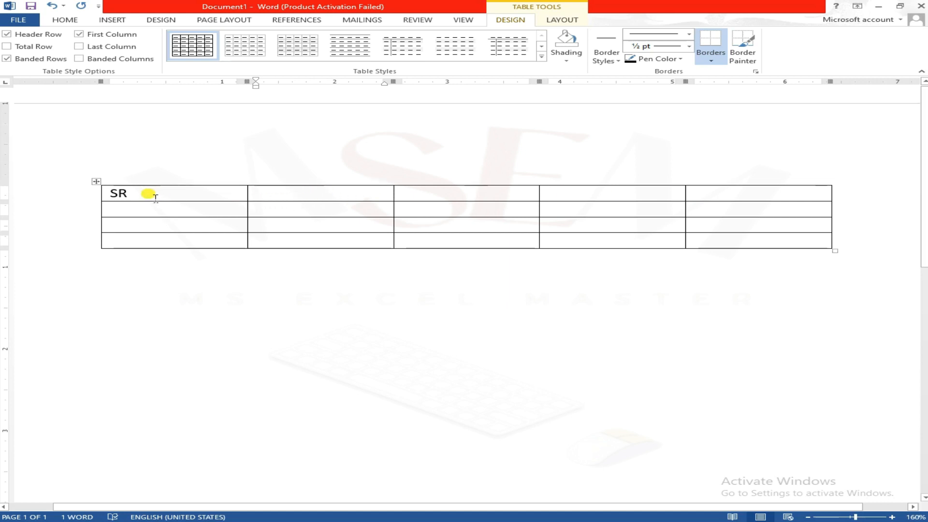
click(258, 203)
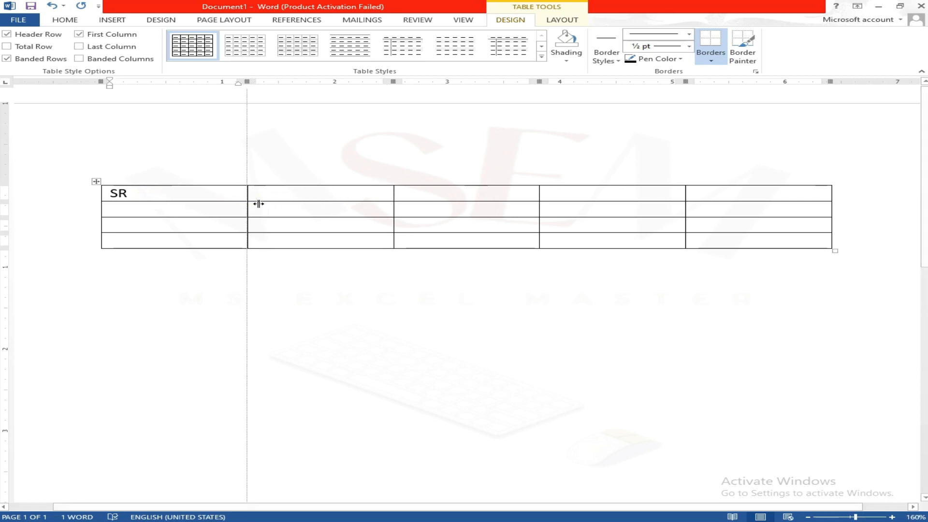
Step: Number the three rows below the SR heading 1, 2 and 3
click(145, 209)
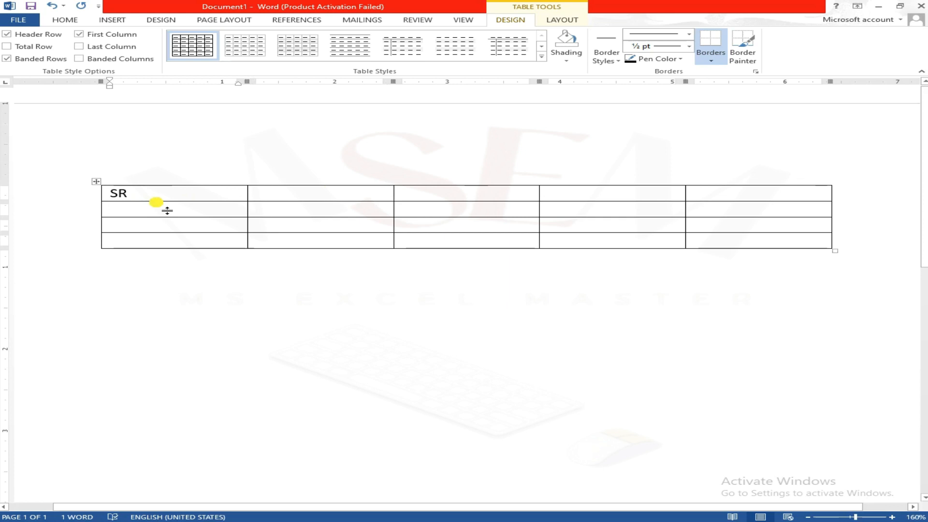
text(1)
key(Down)
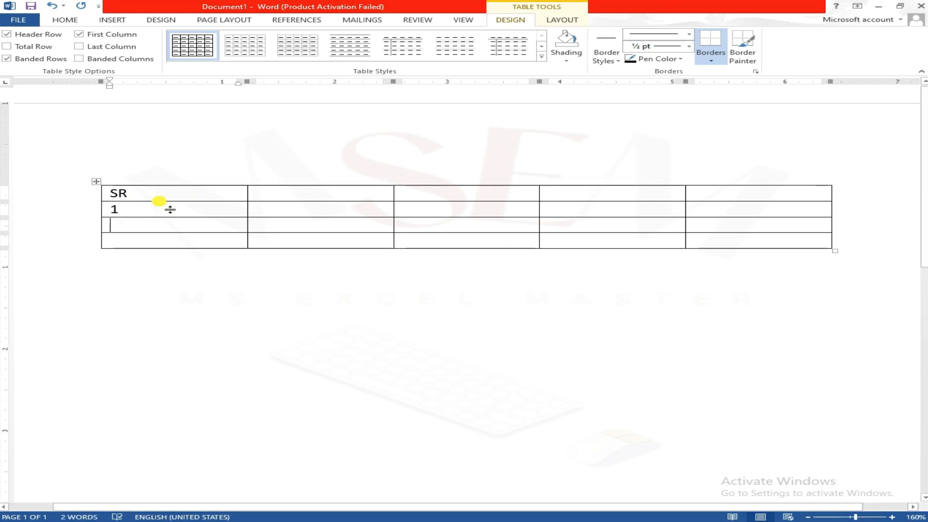
text(2)
key(Down)
text(3)
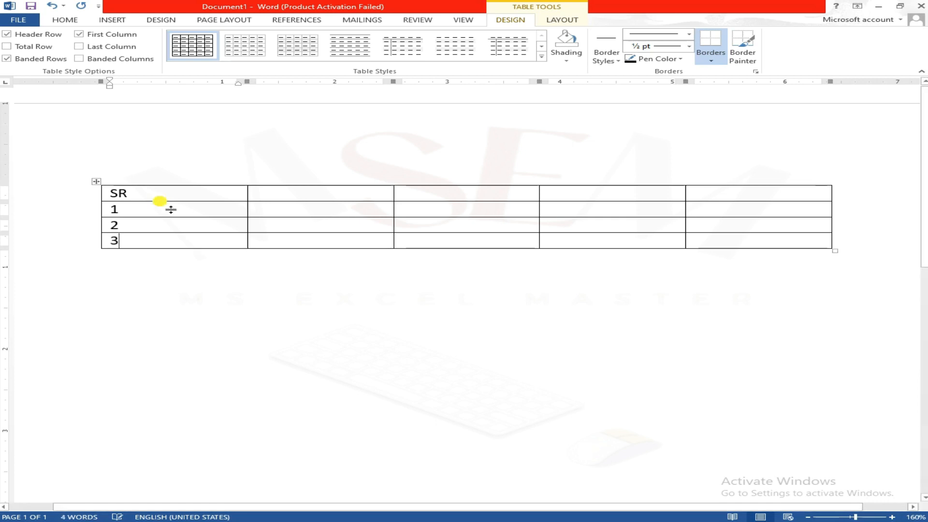
Step: Narrow the SR column to fit its text closely by moving its boundary with the second column
click(175, 196)
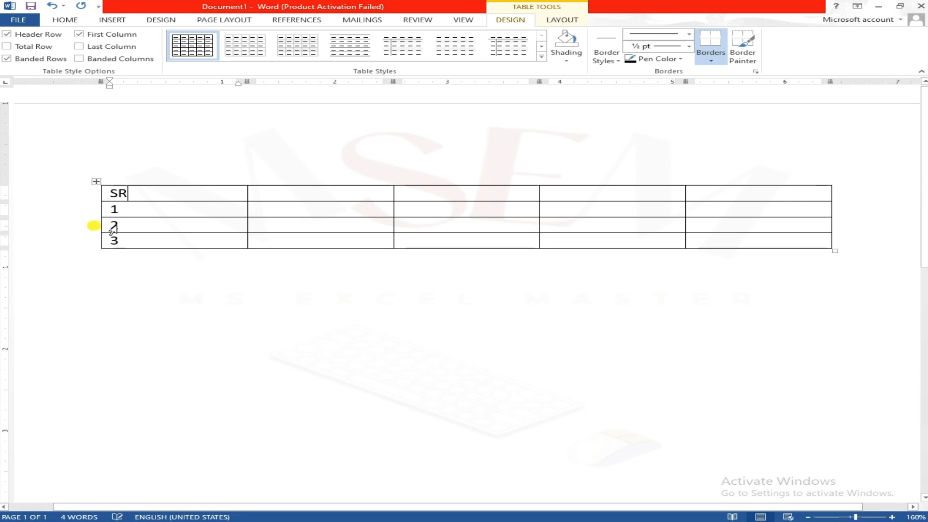
mouse_move(116, 212)
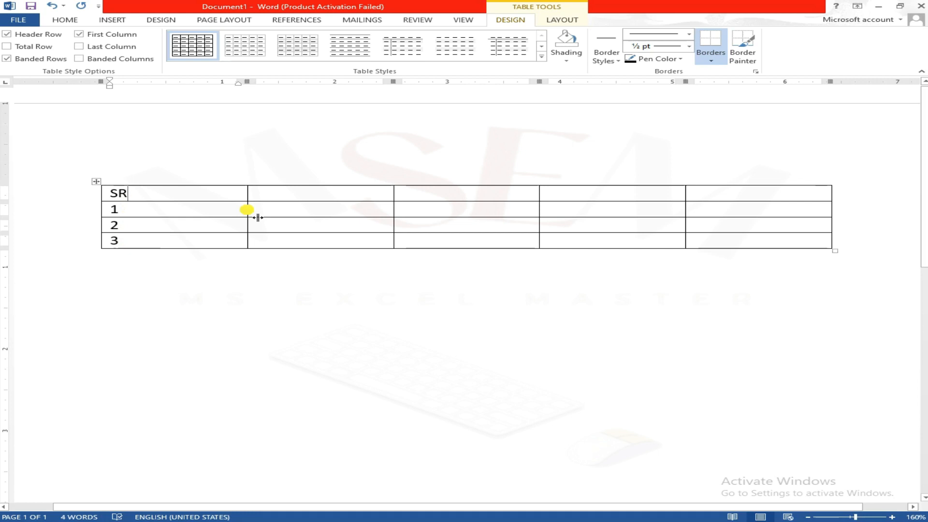
drag(247, 212, 165, 209)
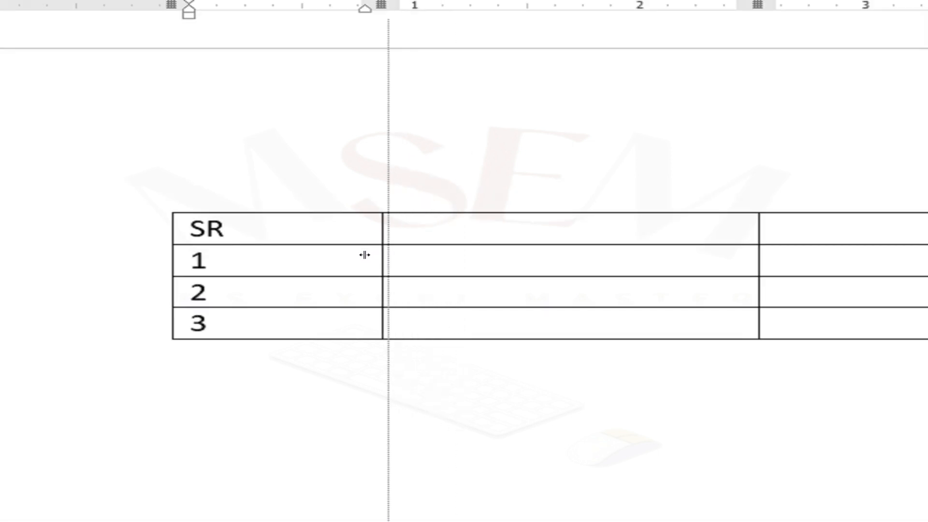
drag(299, 261, 236, 265)
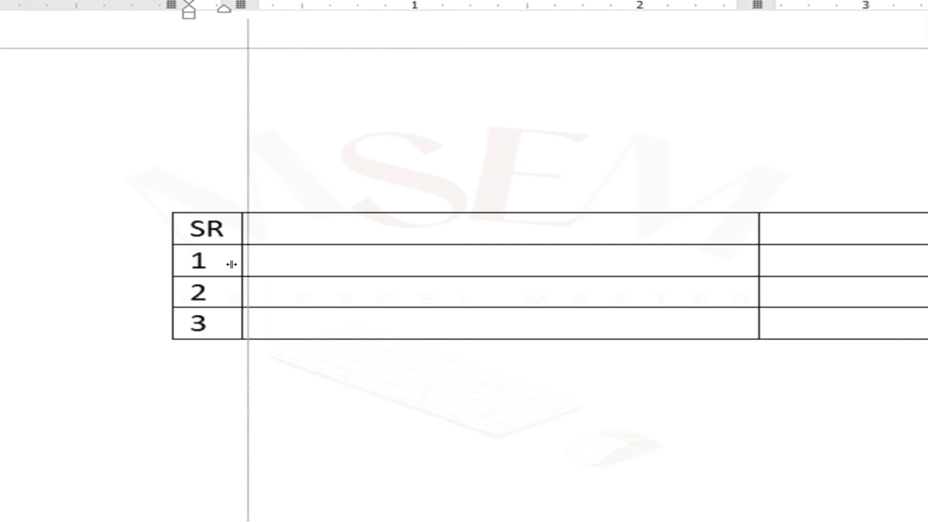
drag(232, 264, 231, 265)
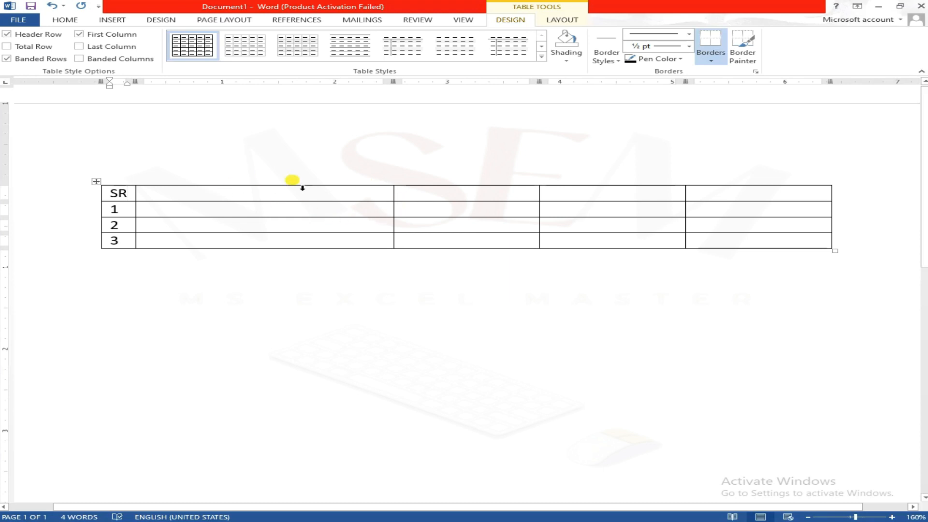
Step: Enter the heading Description in the second column of the header row
click(253, 199)
text(Des)
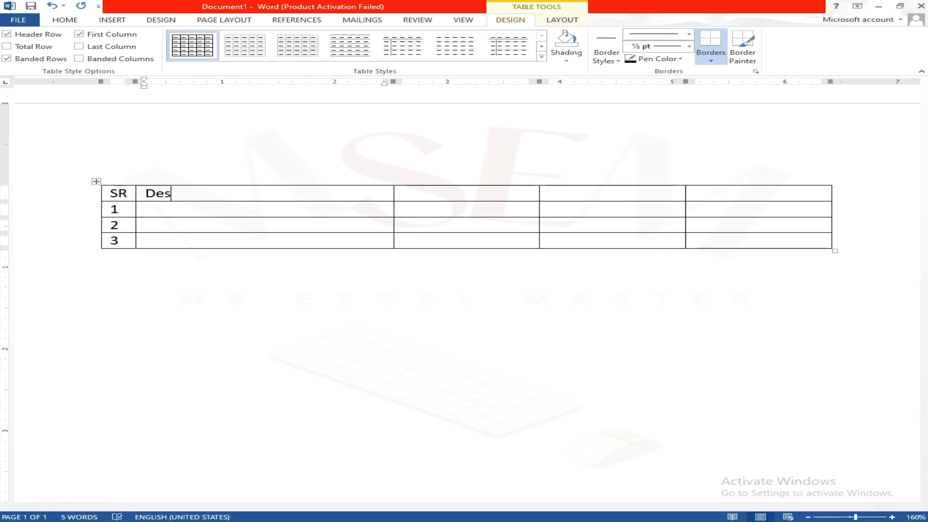
text(cription)
click(297, 178)
click(244, 195)
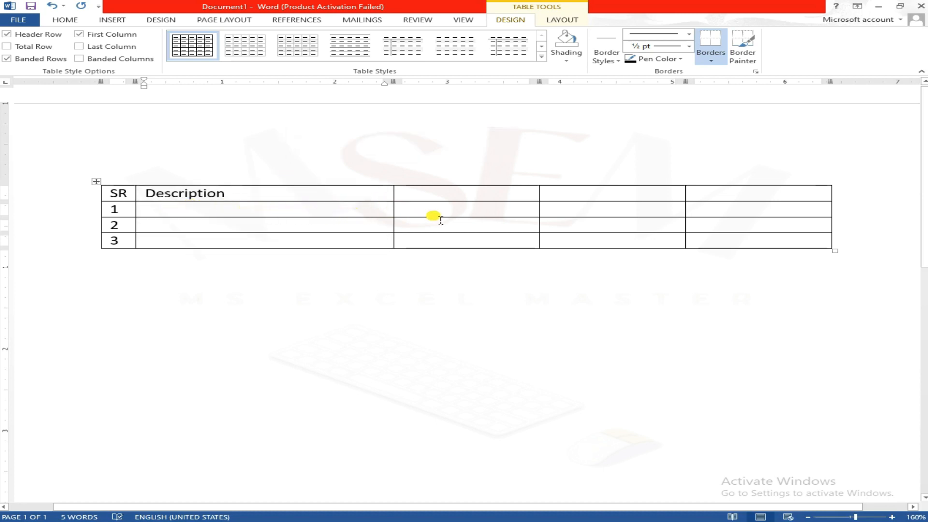
Step: Enter the headings Qty, Rate and Amount in the remaining three columns of the header row
click(458, 195)
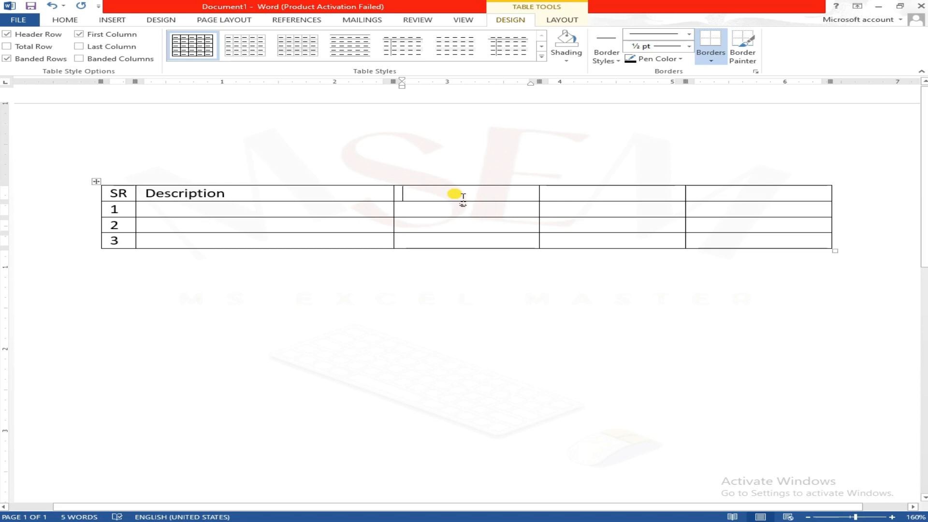
text(QT)
click(454, 193)
text(ty)
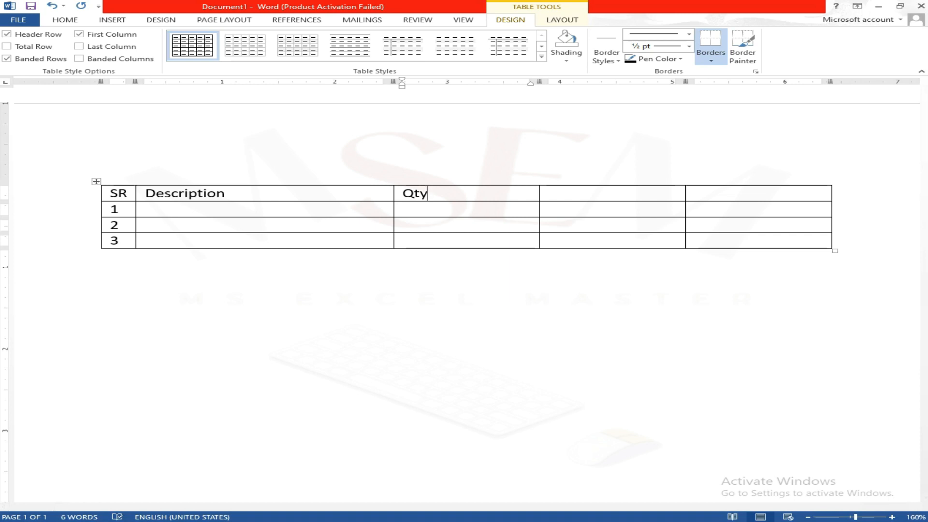
key(Tab)
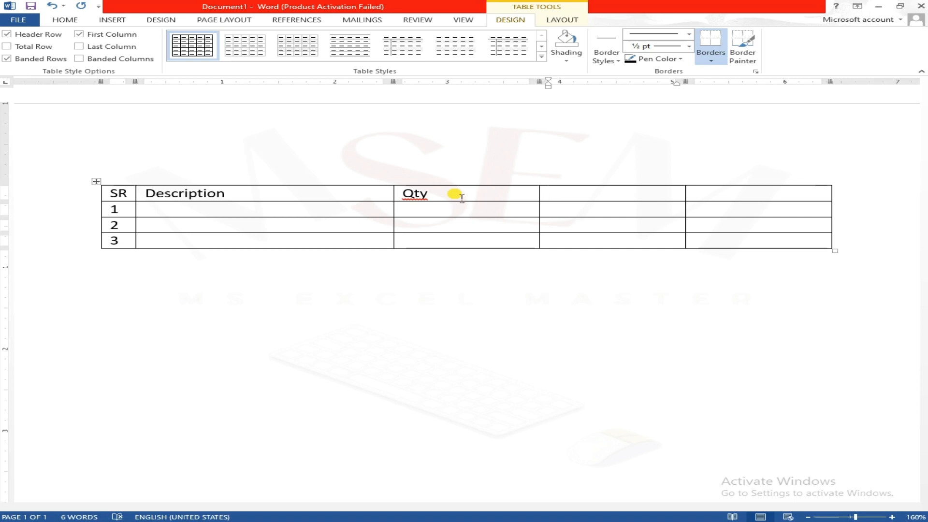
text(Rate)
key(Tab)
text(Am)
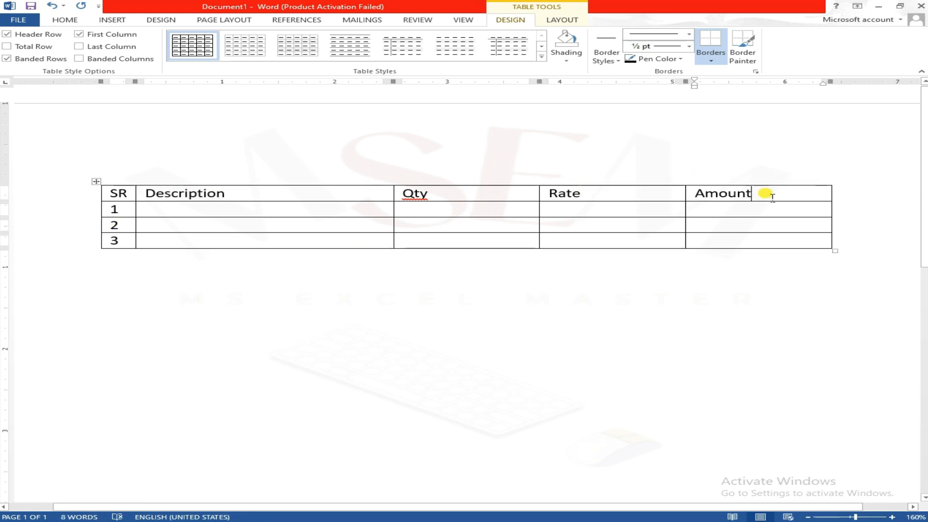
Step: Center the text of all headings in the table's header row, from SR to Amount
mouse_move(772, 195)
mouse_down()
mouse_move(524, 205)
mouse_move(328, 193)
mouse_up()
drag(188, 193, 116, 200)
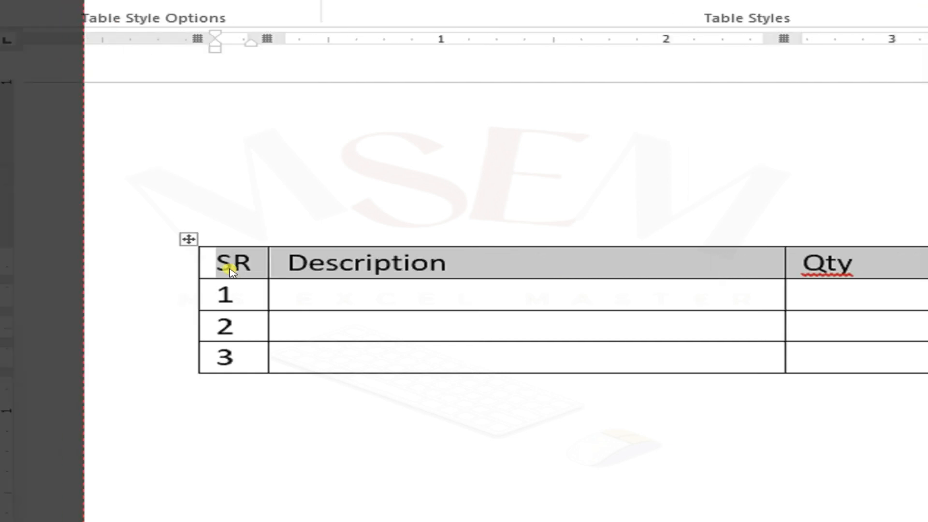
click(137, 50)
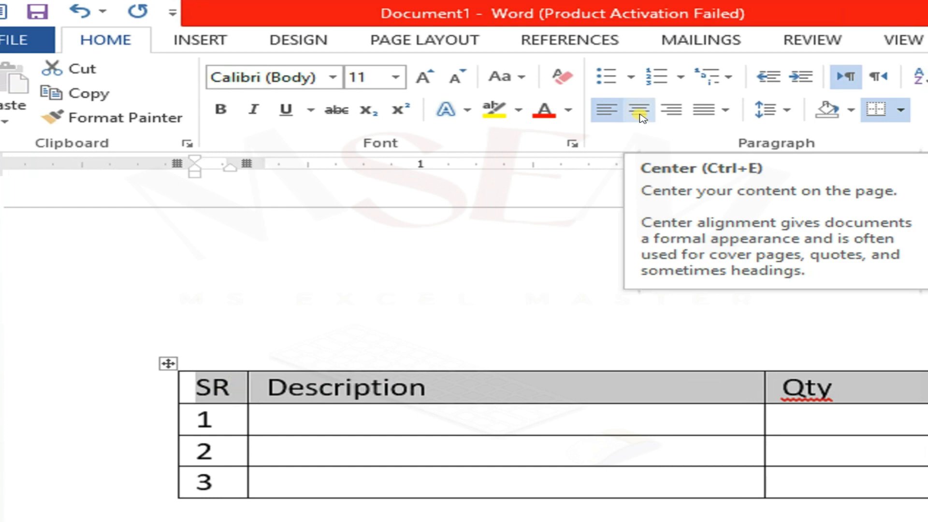
click(640, 112)
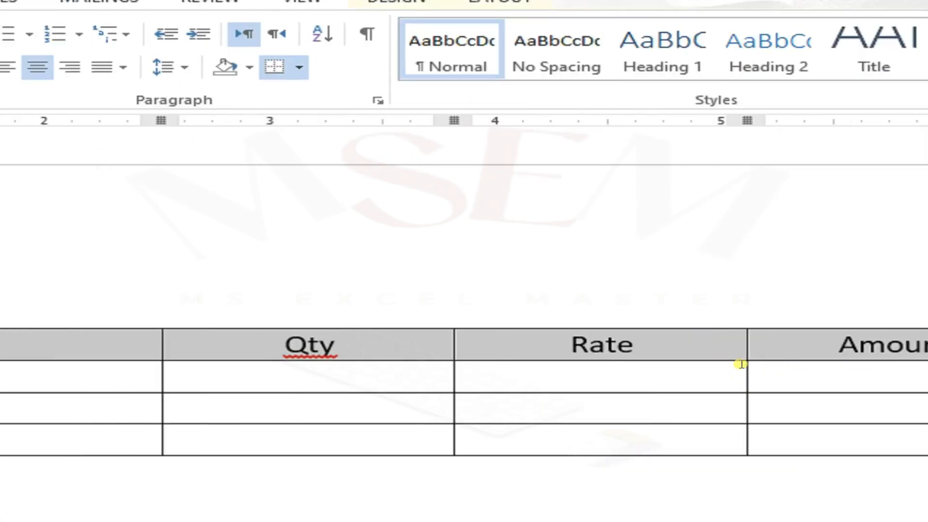
click(257, 211)
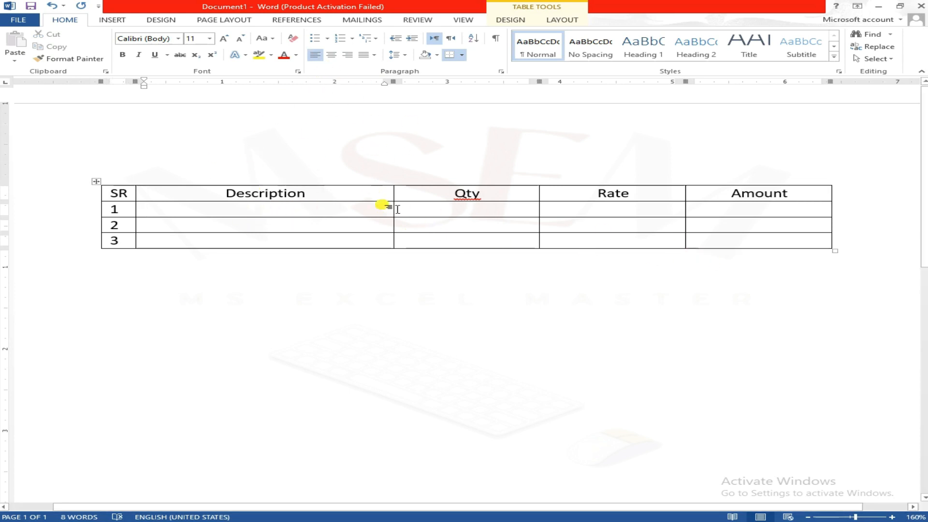
click(135, 205)
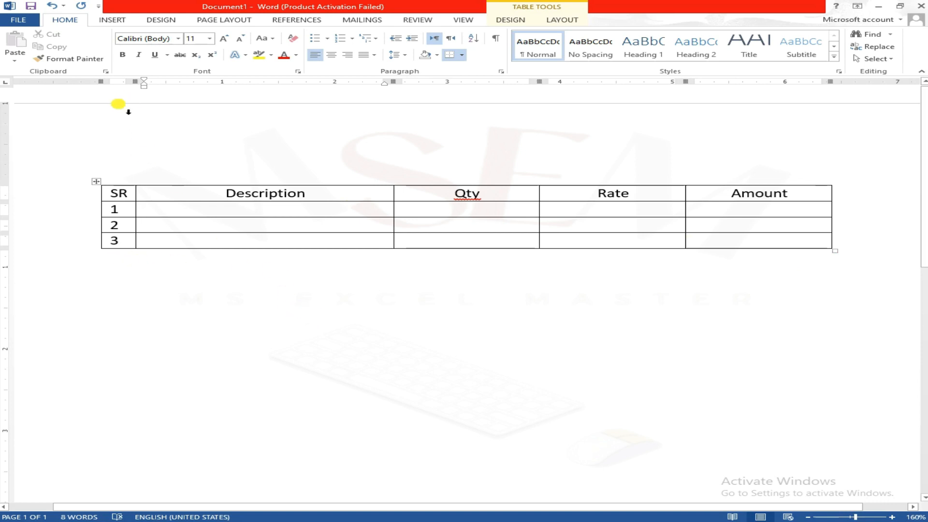
click(778, 242)
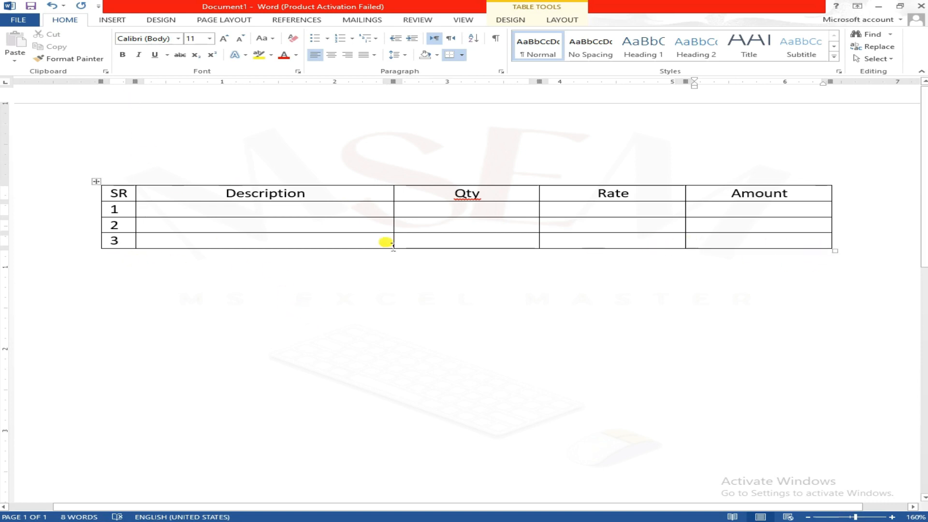
Step: Insert a new blank row below row 3 at the end of the table
click(327, 240)
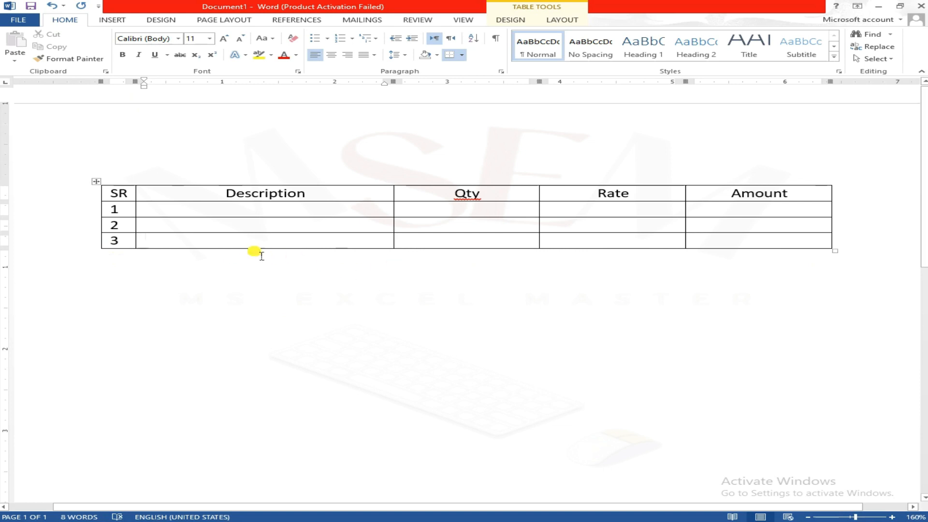
click(485, 243)
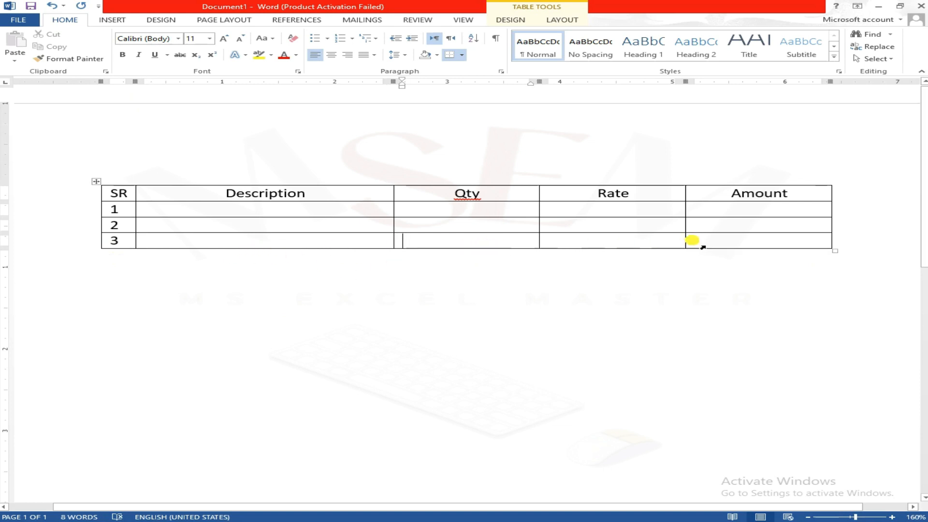
click(715, 243)
right_click(717, 244)
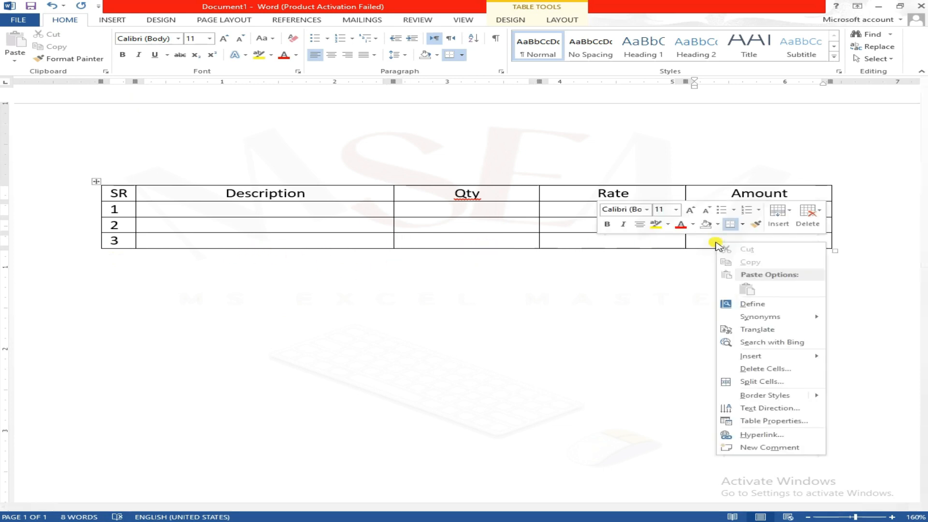
mouse_move(746, 361)
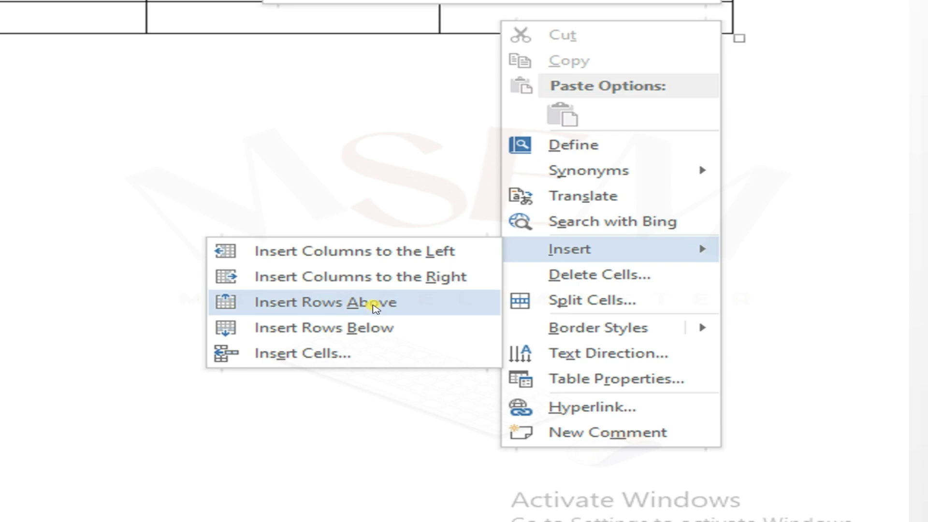
click(369, 303)
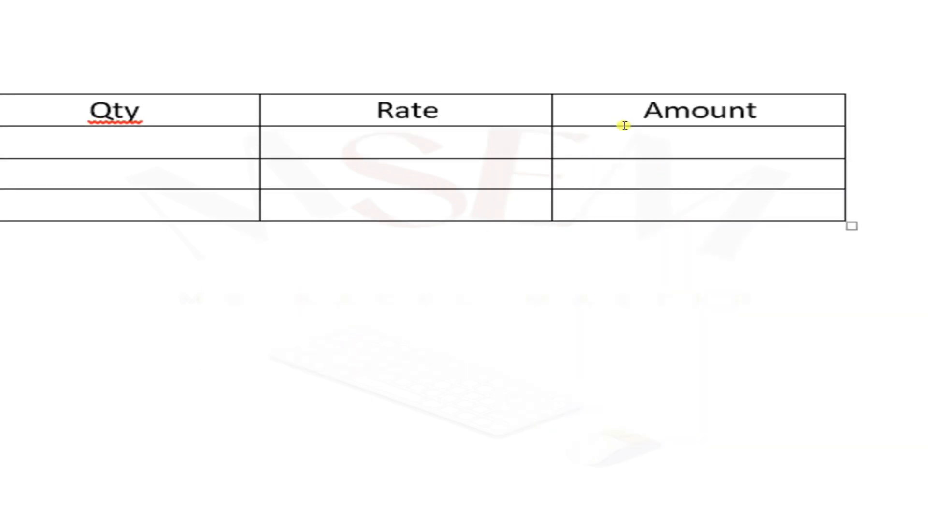
right_click(598, 208)
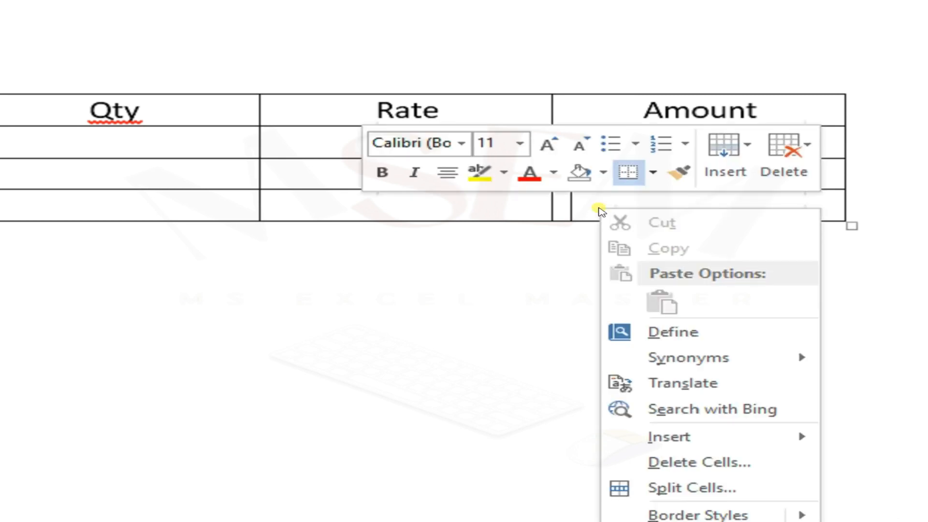
mouse_move(674, 438)
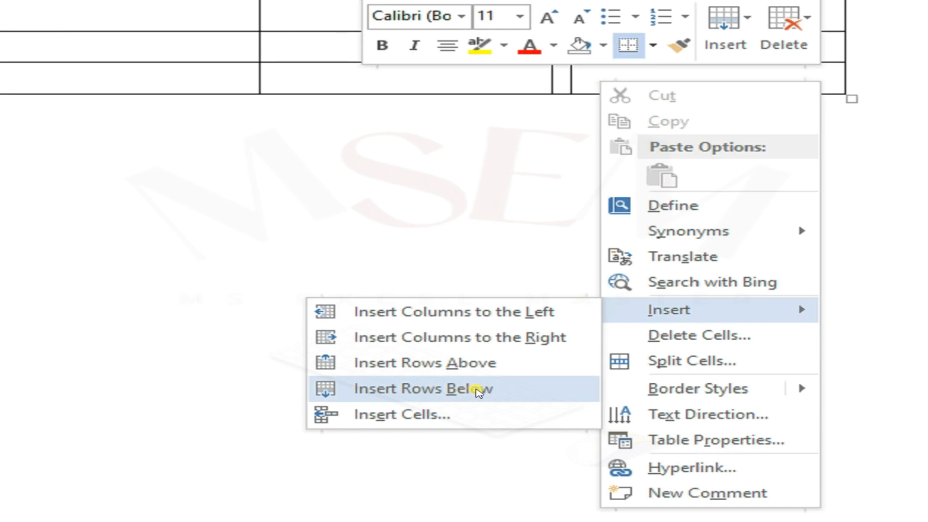
click(479, 391)
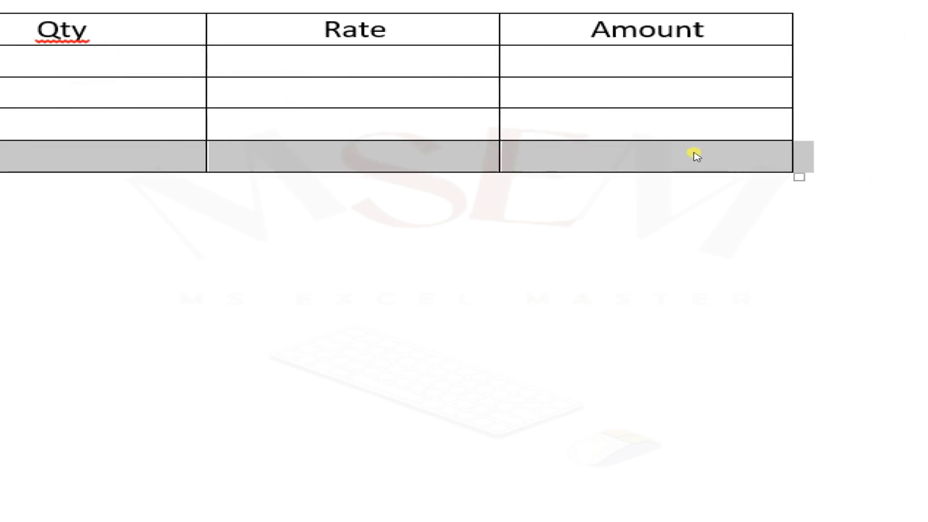
click(684, 127)
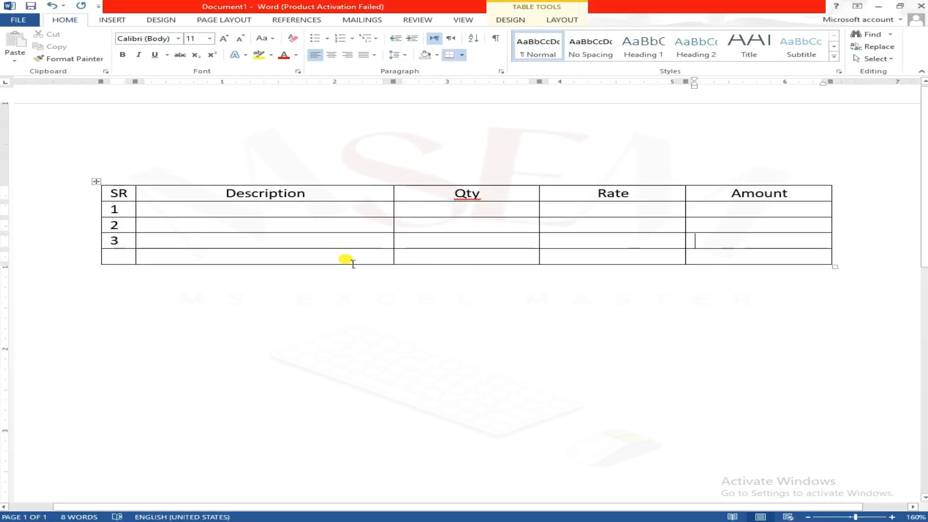
Step: Enter the label Total Amount in the Description cell of the blank last row
drag(271, 261, 412, 257)
click(323, 255)
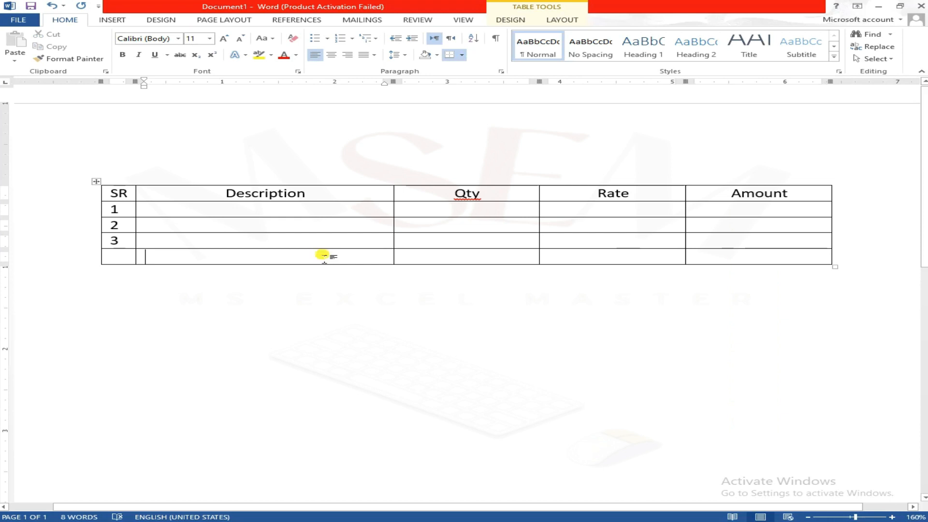
text(Total Amount)
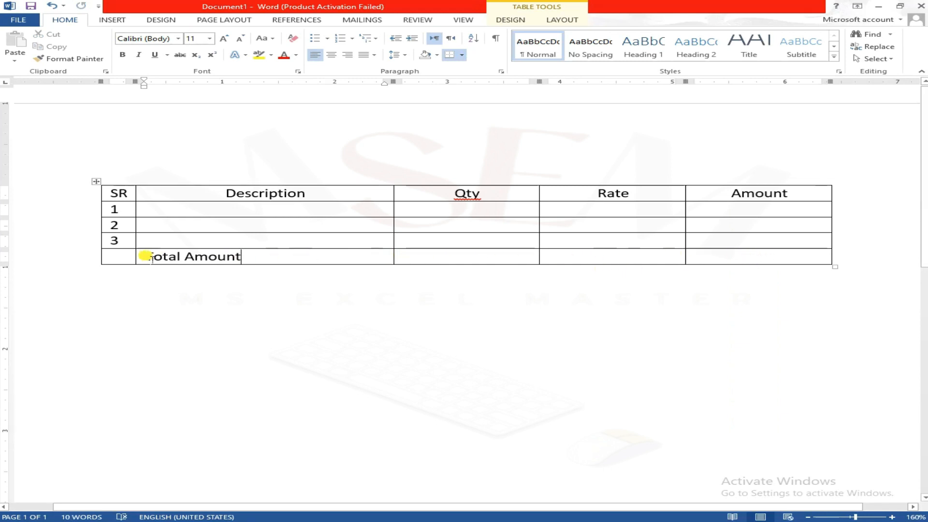
Step: Merge the Total Amount cell with the Qty and Rate cells beside it in the last row
drag(151, 258, 627, 260)
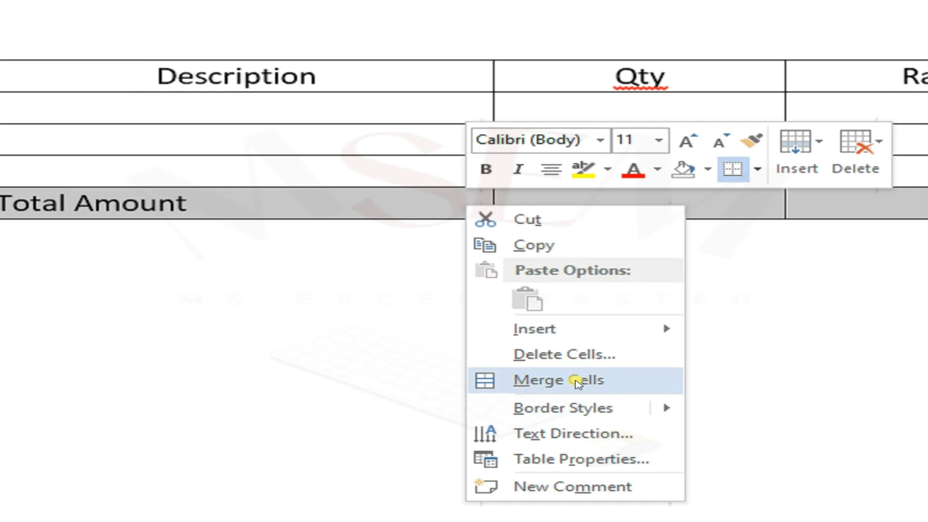
click(552, 384)
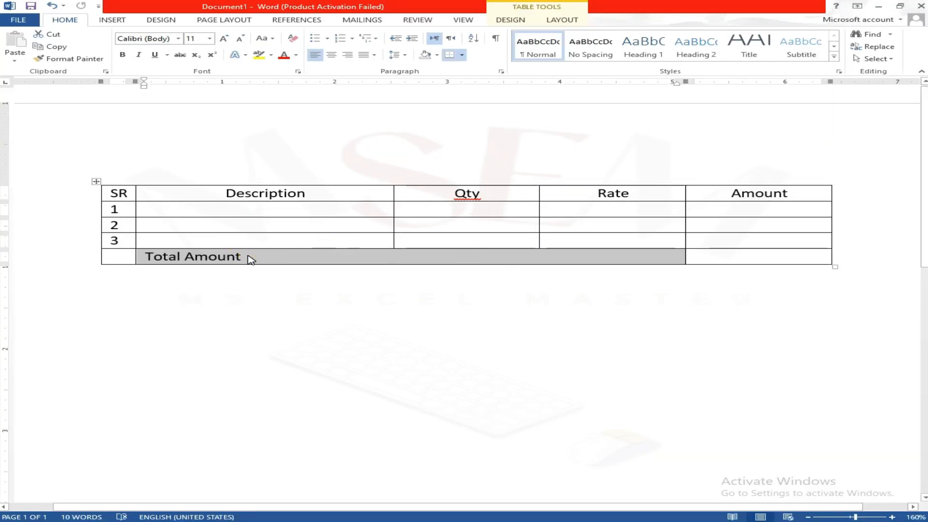
click(247, 260)
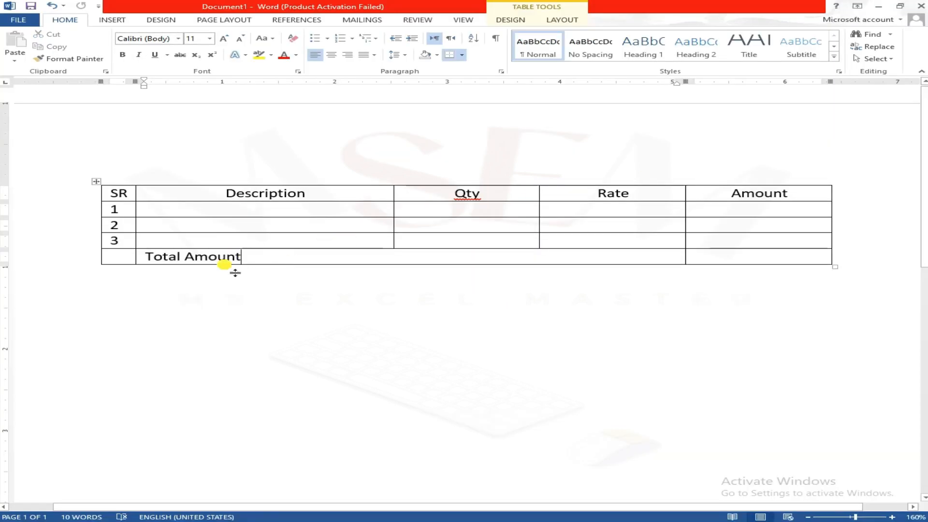
key(Up)
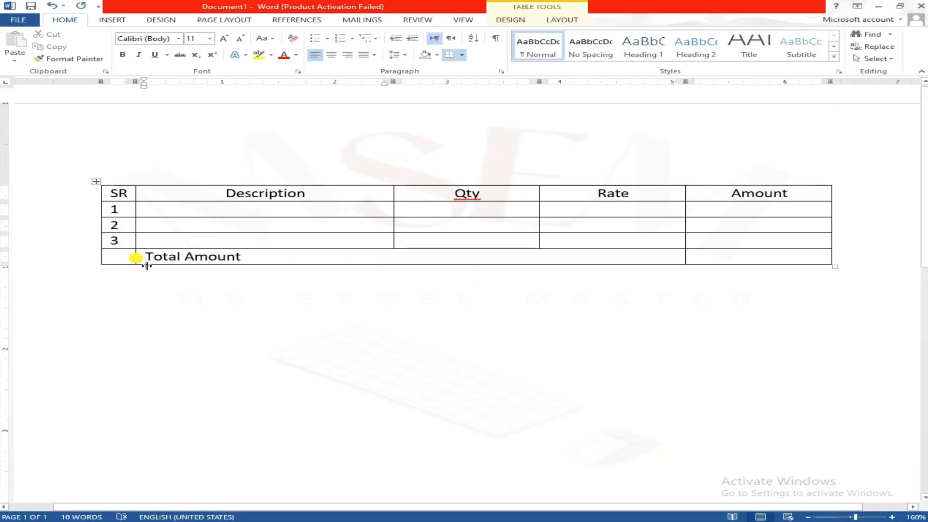
Step: Center the Total Amount label within its merged cell
drag(153, 257, 368, 263)
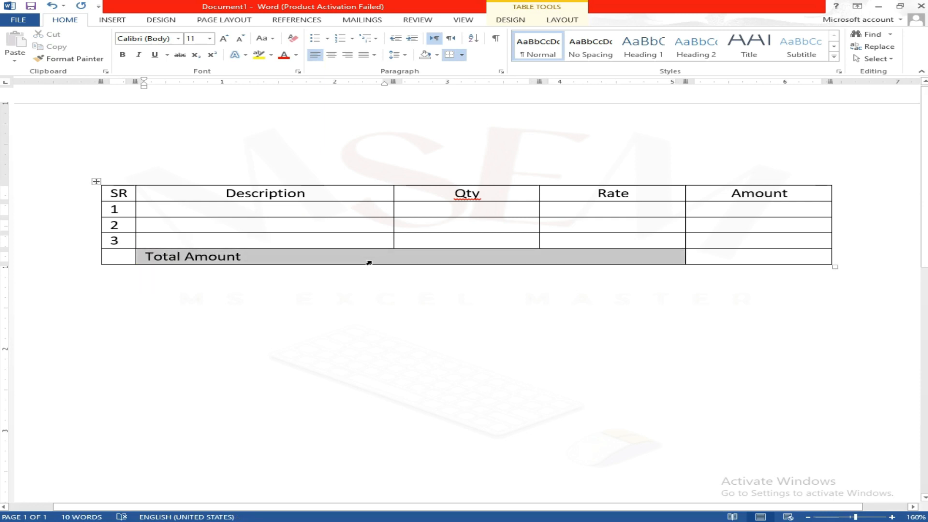
click(334, 55)
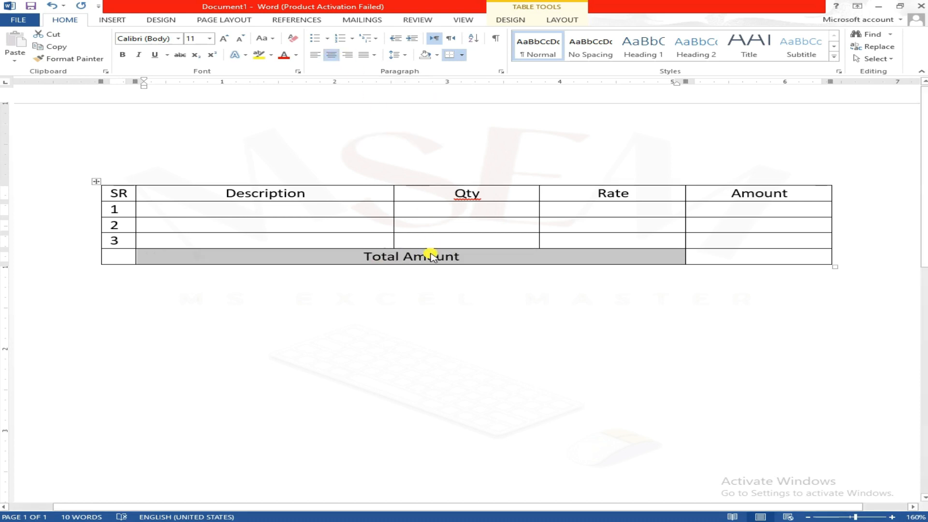
click(478, 239)
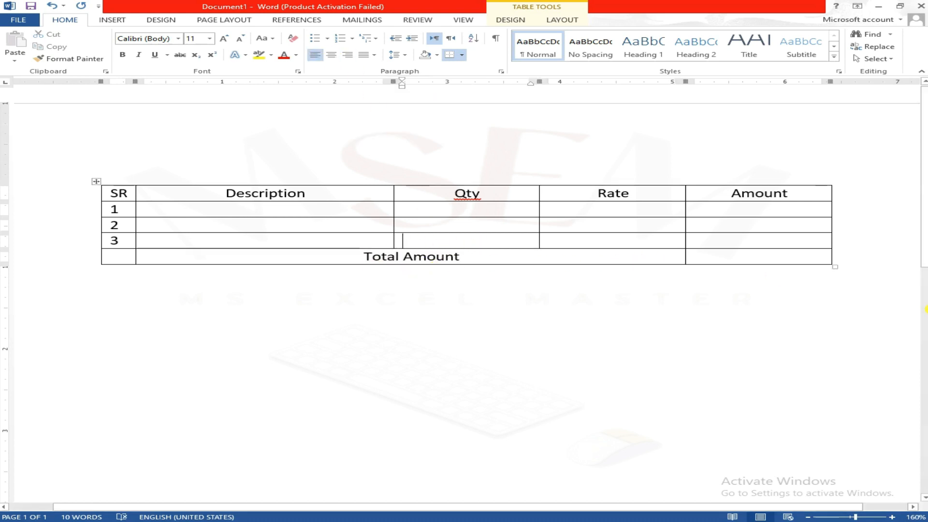
Step: Fill in row 1 with the description Keyboard, quantity 10 and rate 450
click(271, 213)
text(keyboard)
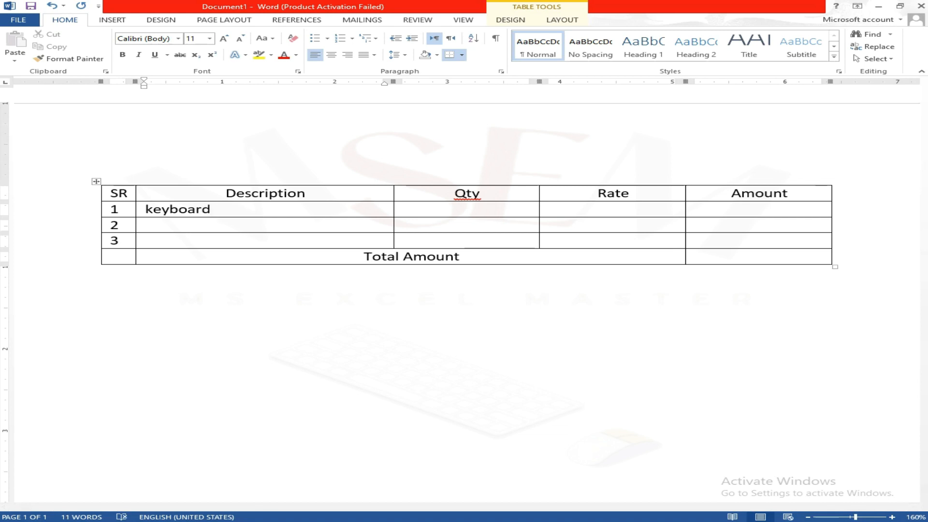
key(Tab)
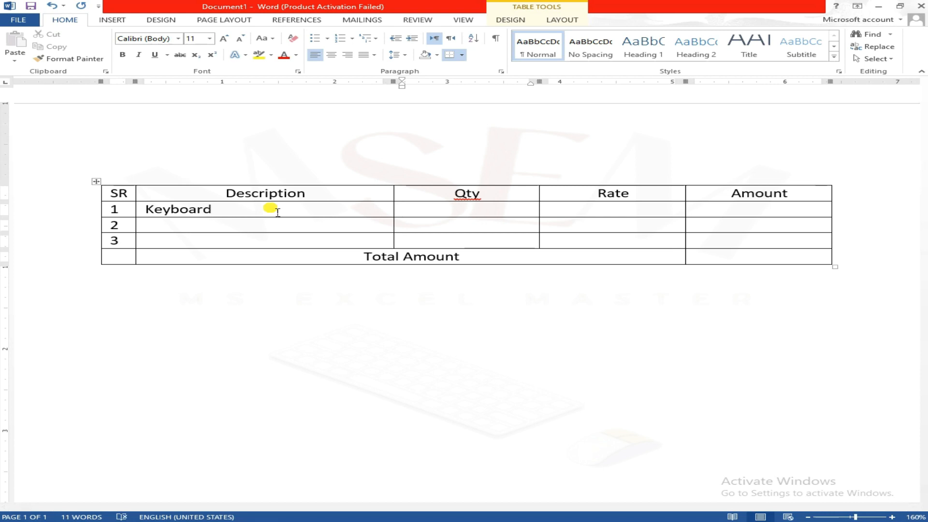
text(10)
key(Tab)
text(450)
key(Tab)
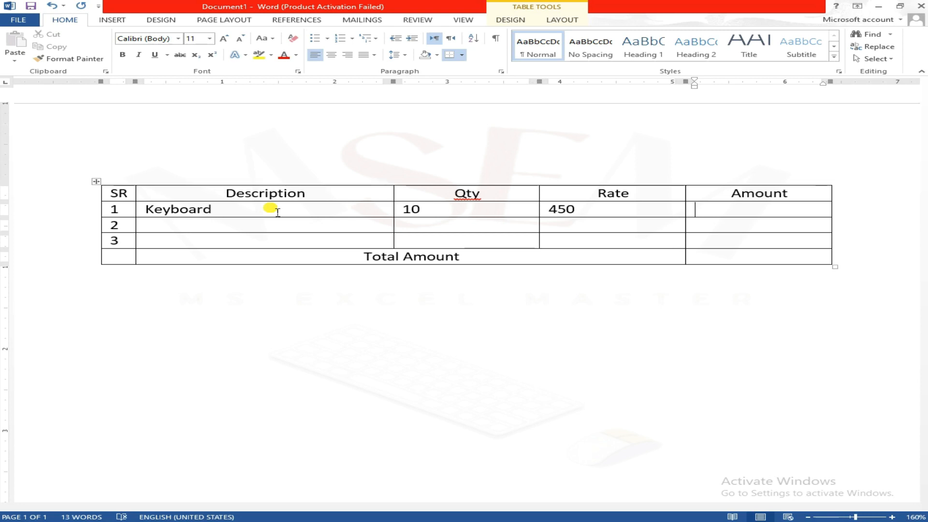
Step: Fill in row 2 with the description Mouse, quantity 10 and rate 500
key(Tab)
key(Tab)
text(moM)
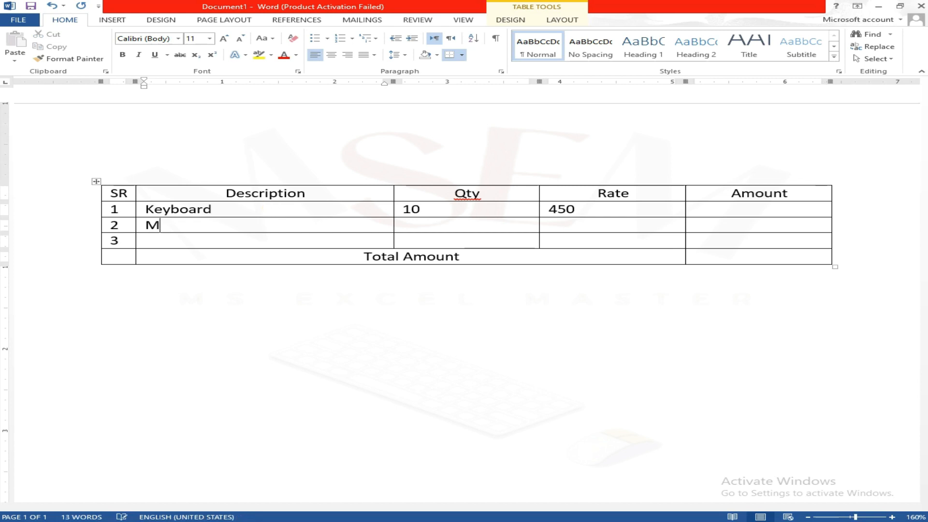
text(pousse 10)
key(Tab)
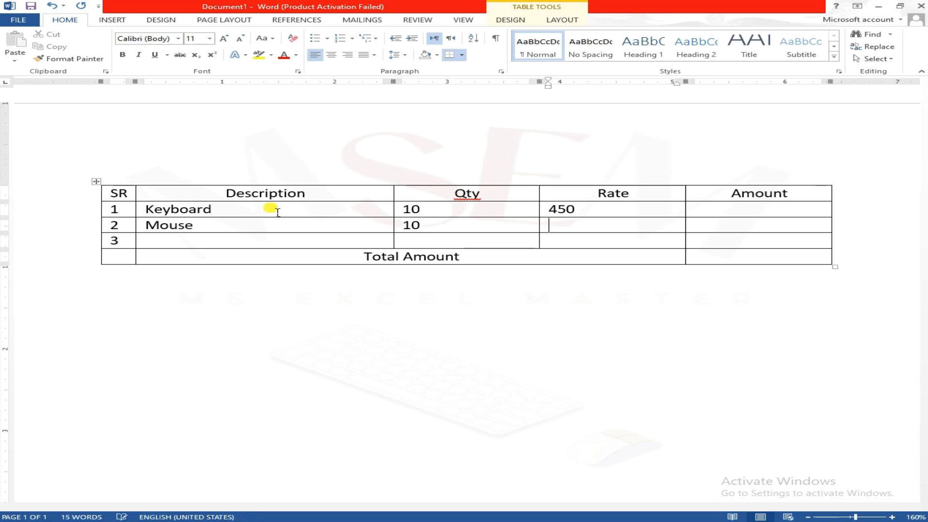
text(500)
key(Tab)
key(Tab)
key(Tab)
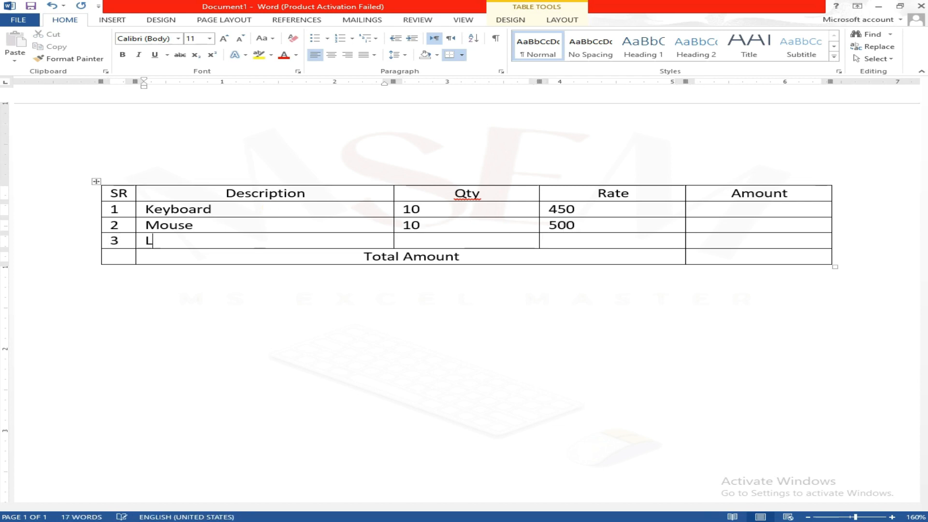
Step: Fill in row 3 with the description LCD, quantity 5 and rate 5000
text(LCD)
key(Tab)
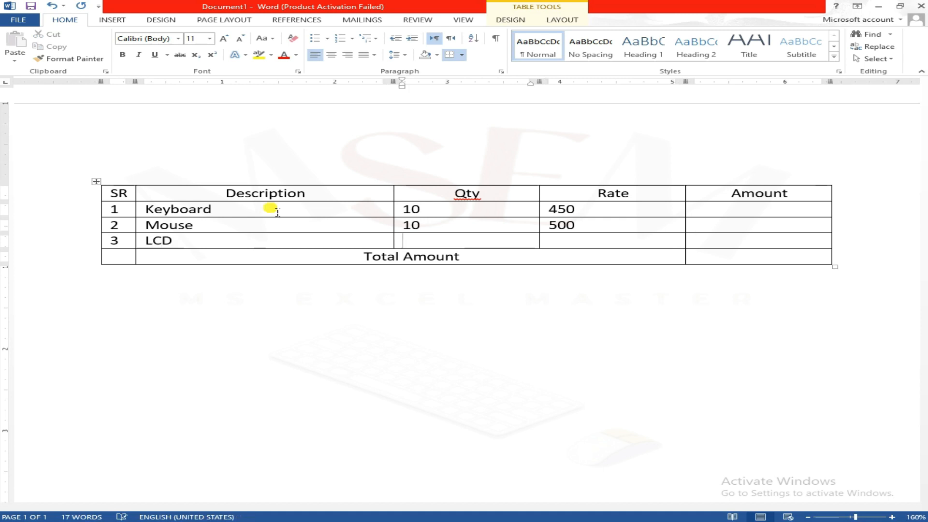
text(5)
key(Tab)
text(5000)
key(Tab)
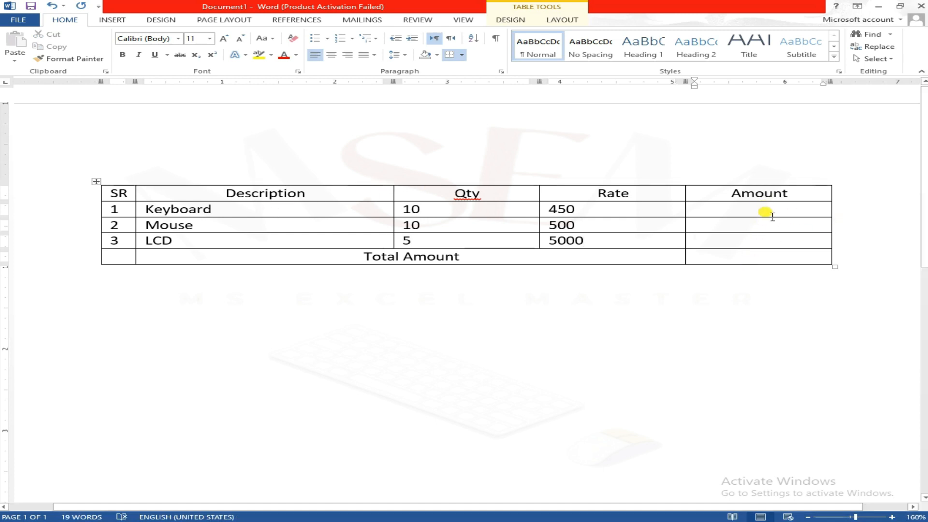
Step: Center the Qty and Rate values of the Keyboard, Mouse and LCD rows
click(739, 212)
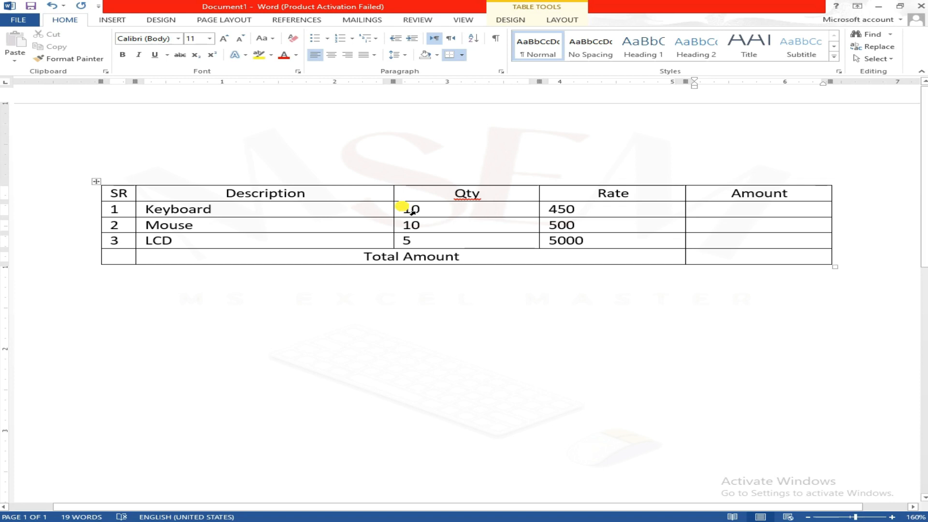
mouse_move(398, 209)
mouse_down()
mouse_move(586, 224)
mouse_move(590, 242)
mouse_up()
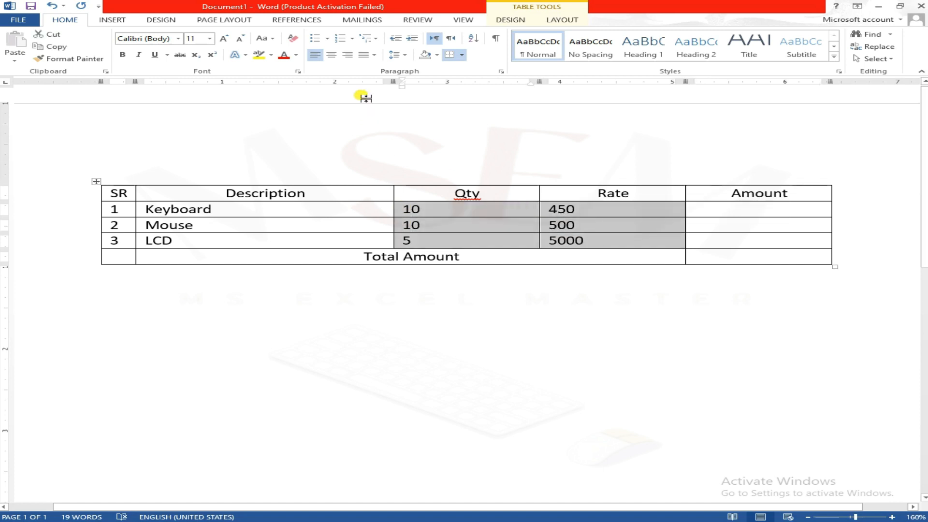
click(331, 55)
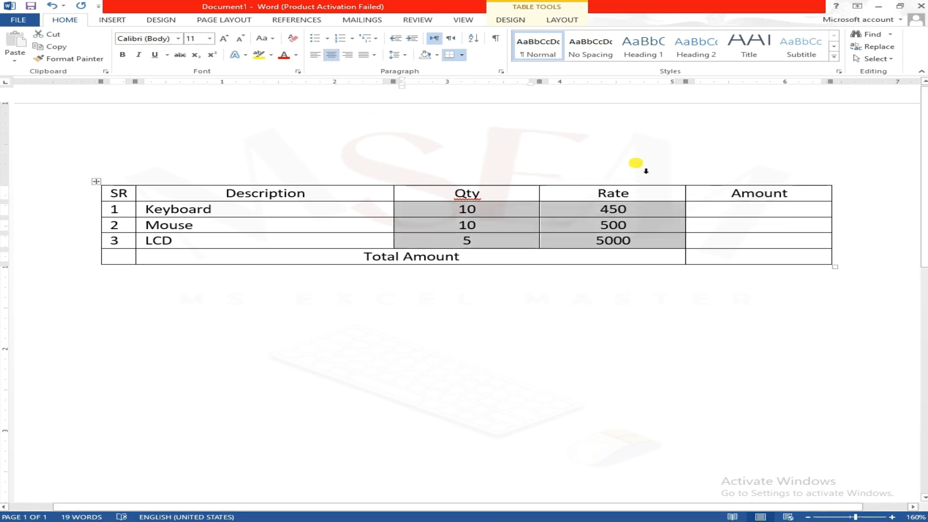
click(675, 249)
Step: Center the empty cells under the Amount heading, from the Keyboard row down to the Total Amount row
click(757, 212)
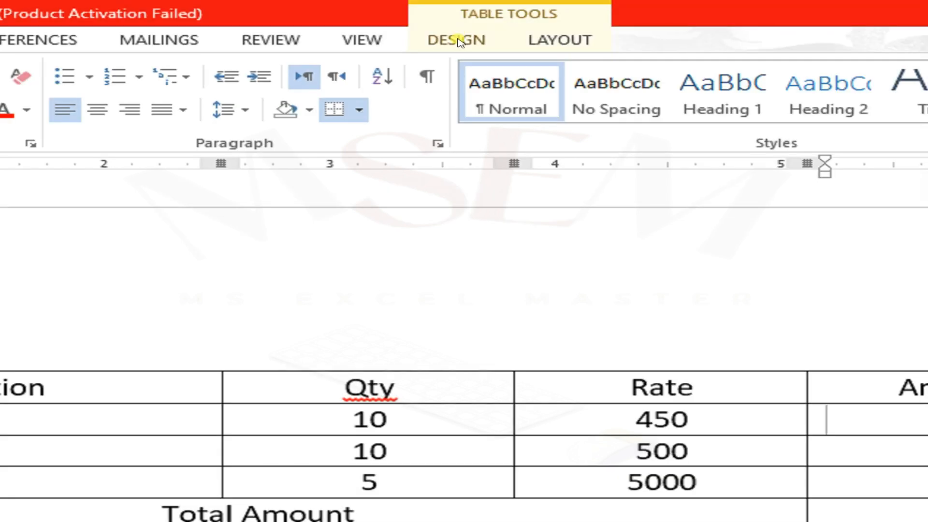
click(572, 44)
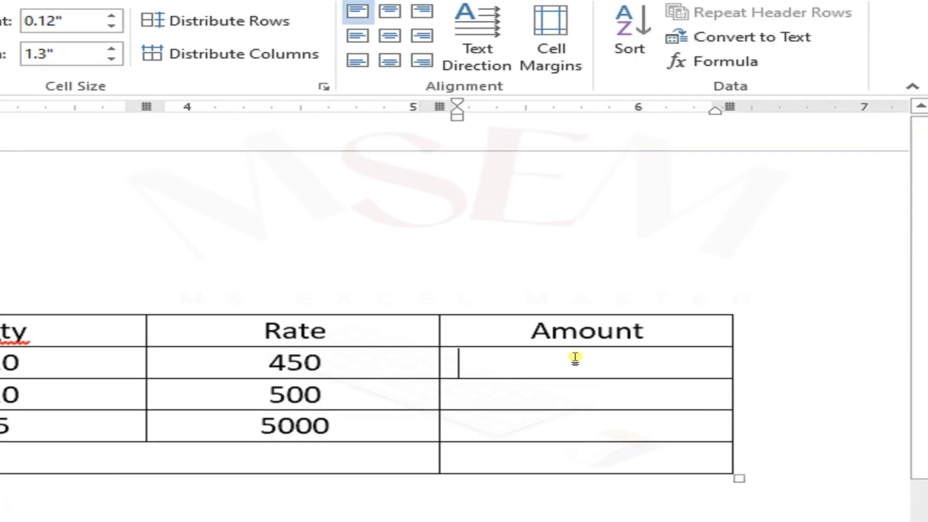
drag(576, 414, 574, 461)
drag(575, 389, 575, 434)
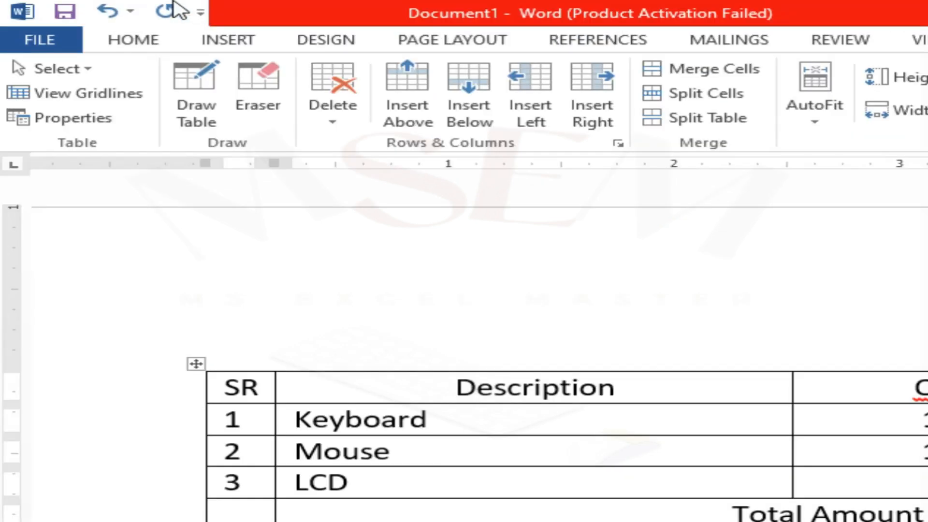
click(143, 42)
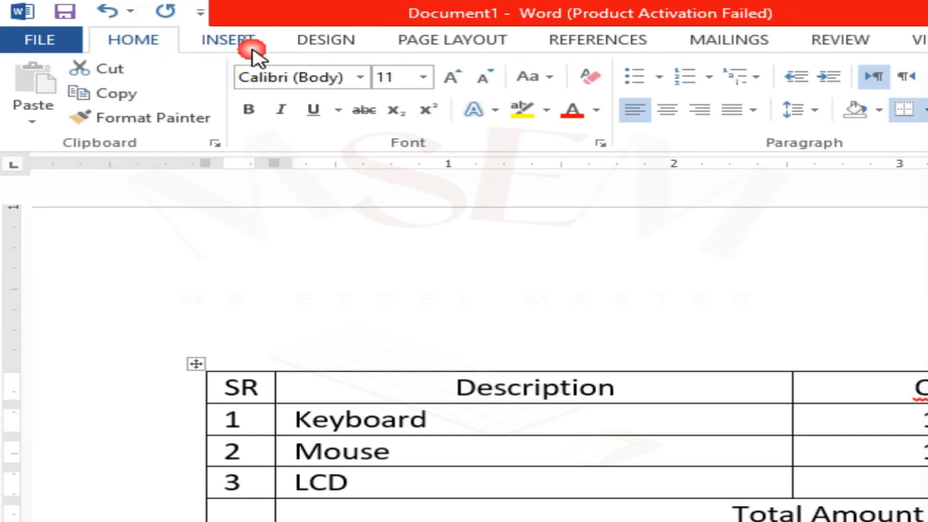
click(657, 119)
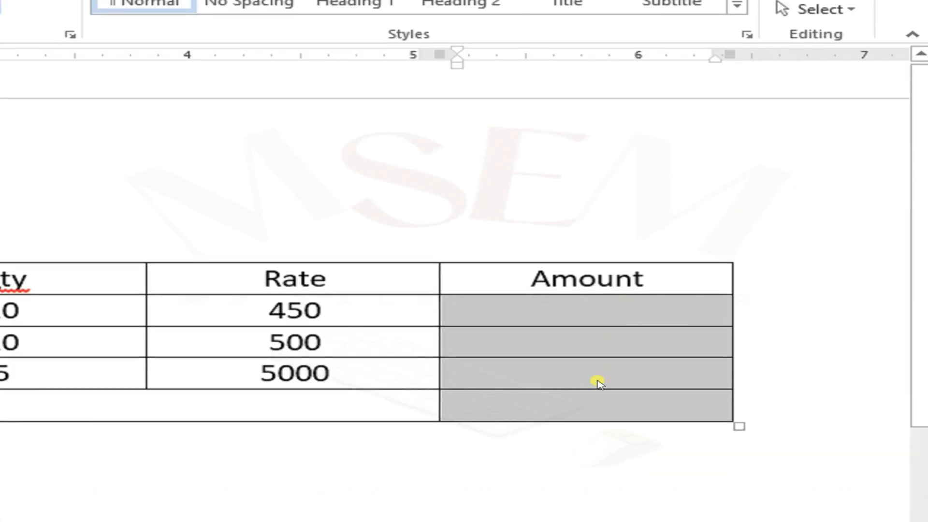
Step: Open the Formula dialog for the Keyboard row's Amount cell and clear the suggested formula
click(613, 315)
click(256, 38)
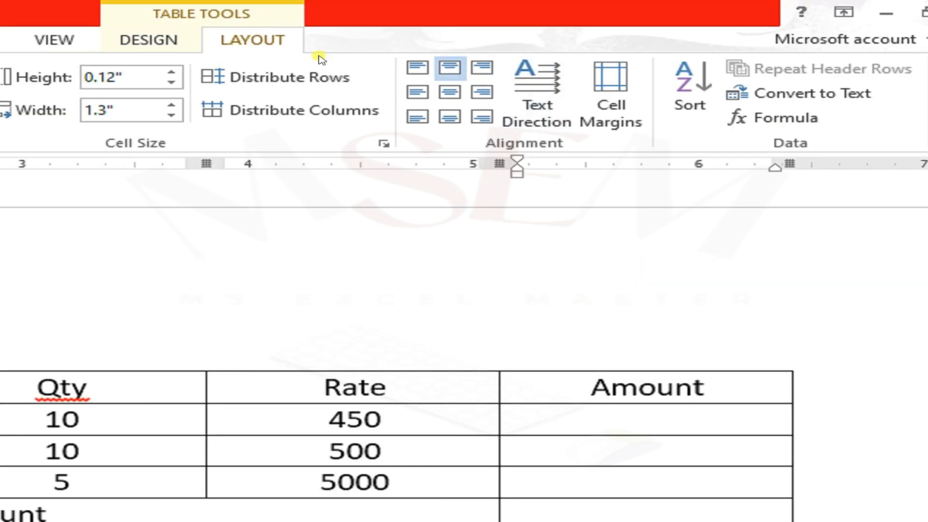
click(734, 125)
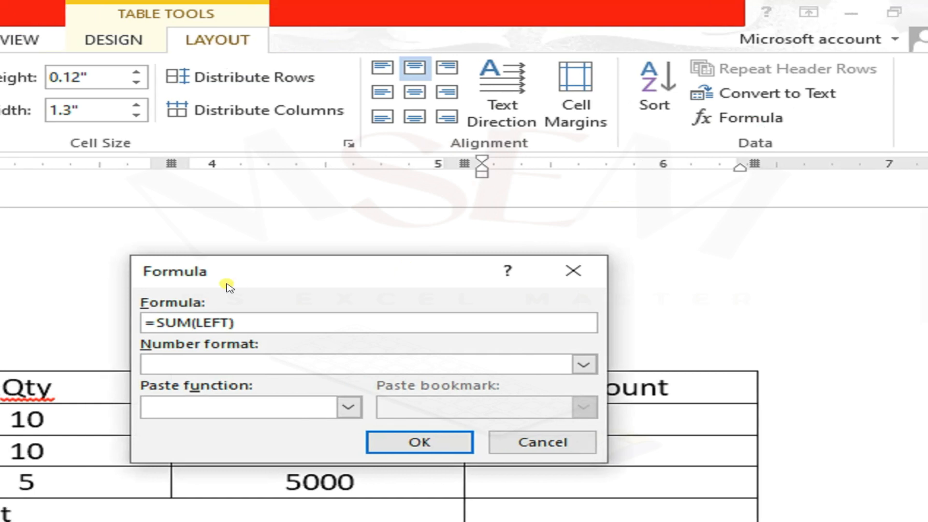
drag(280, 265, 363, 184)
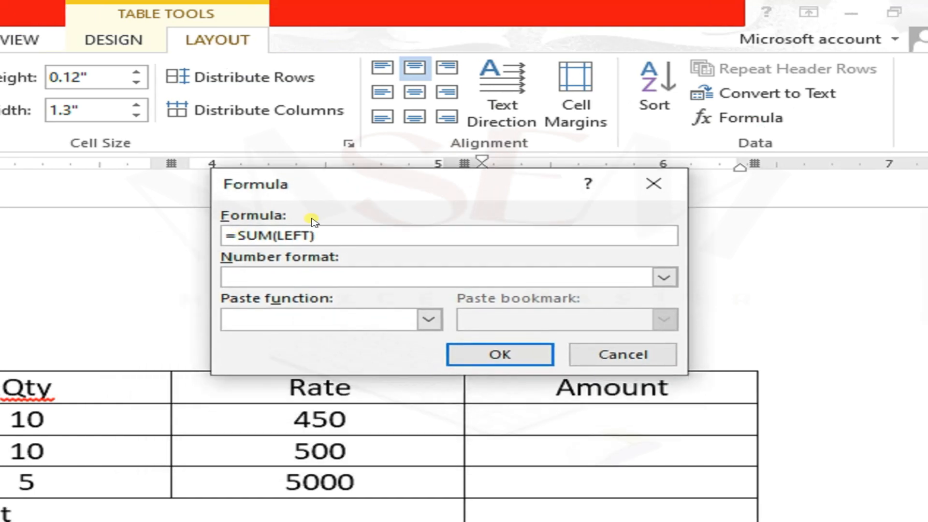
click(234, 232)
drag(320, 233, 226, 234)
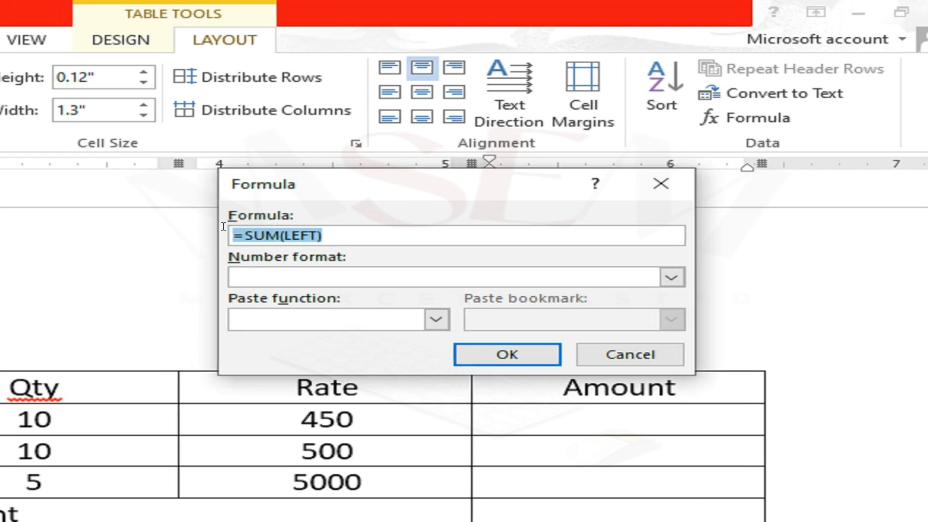
key(BackSpace)
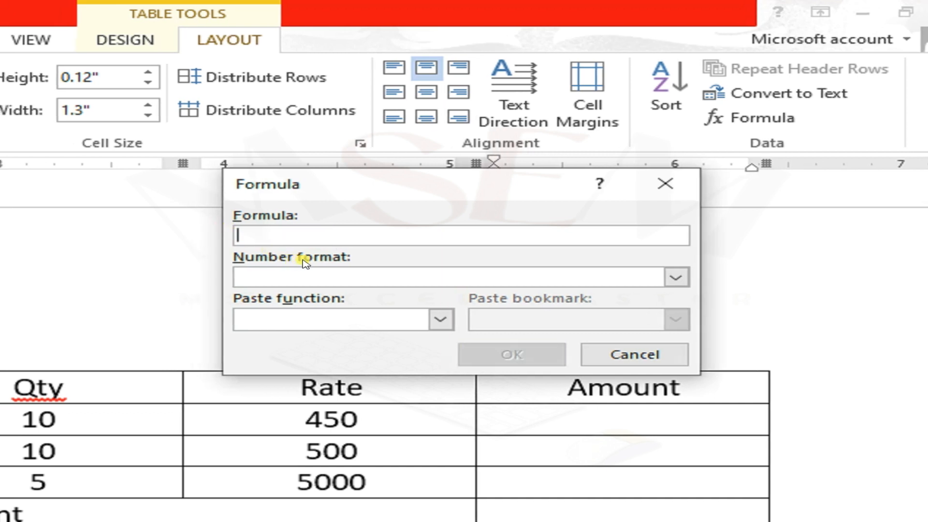
Step: Calculate the Keyboard row's amount with the pasted PRODUCT function, using the formula =PRODUCT(LEFT)
click(438, 320)
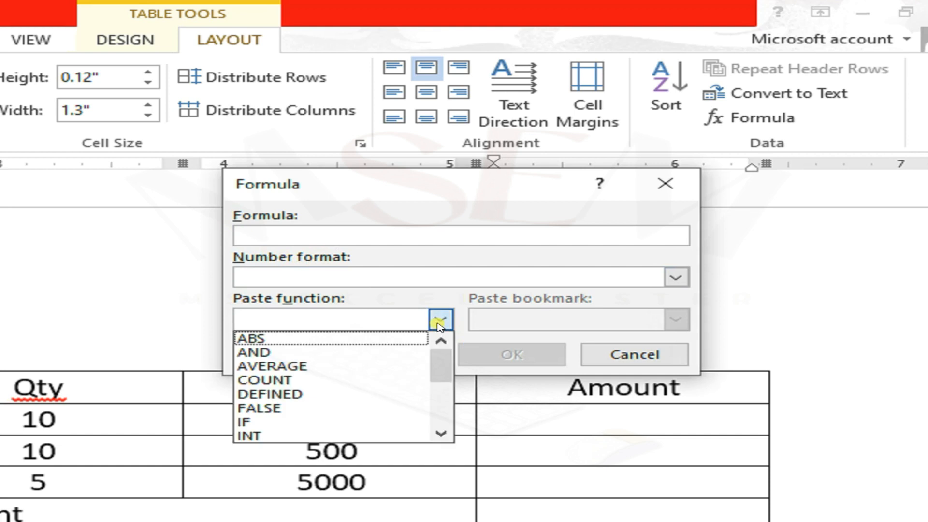
drag(439, 354, 437, 401)
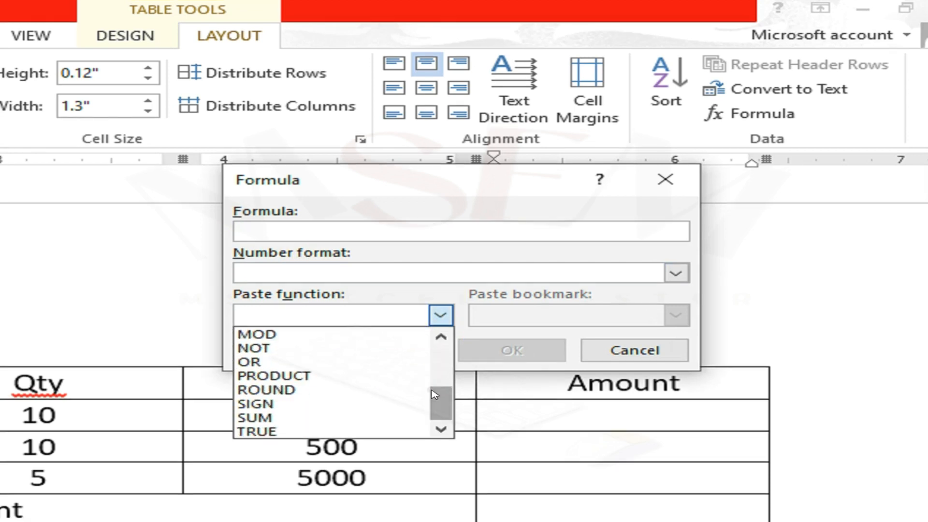
click(282, 377)
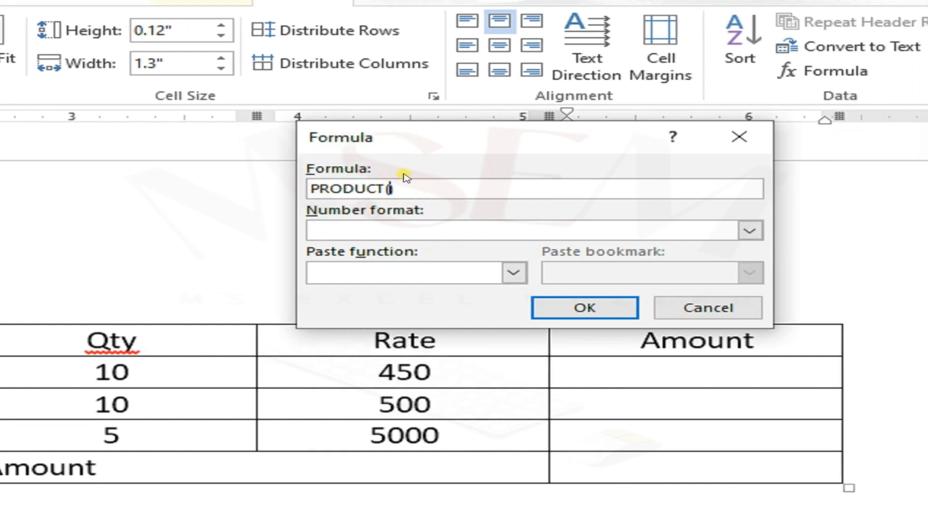
text(LEFT)
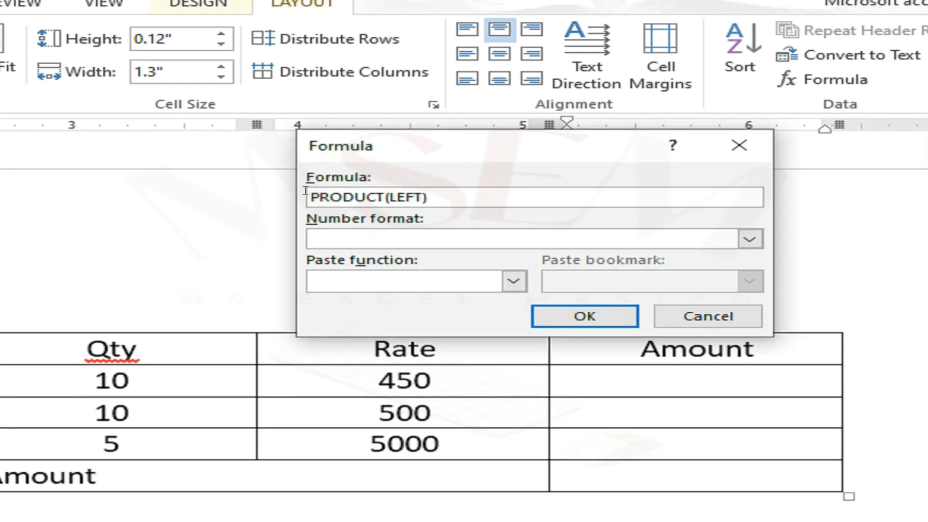
text(=)
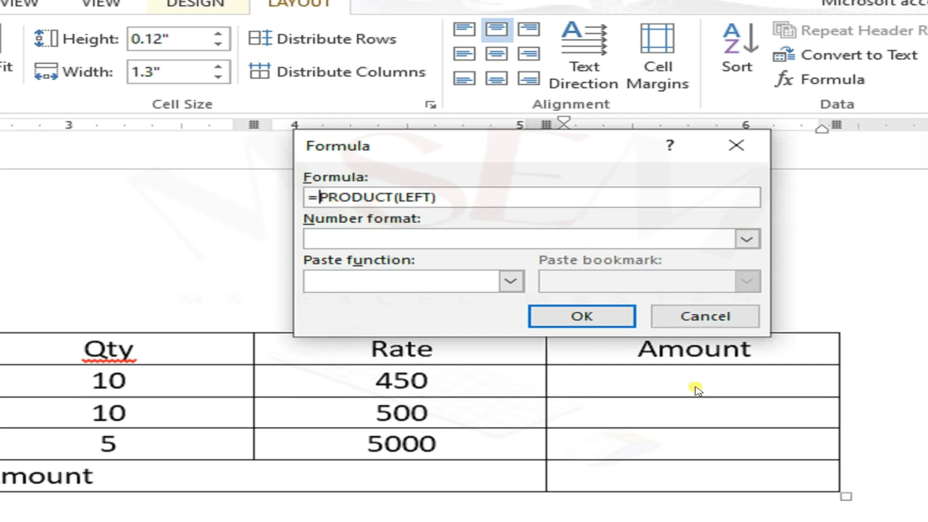
click(586, 318)
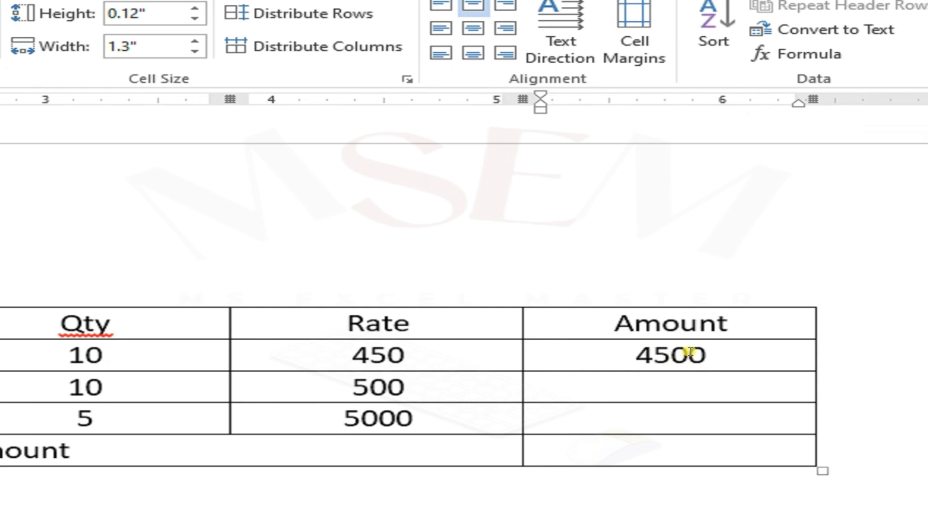
Step: Enter the amounts 5000 for the Mouse row and 25000 for the LCD row
click(677, 384)
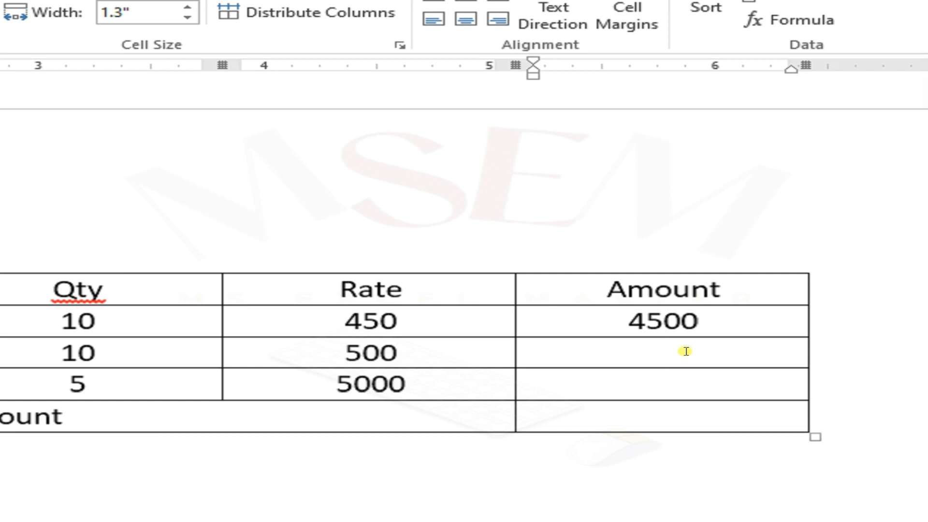
text(5000)
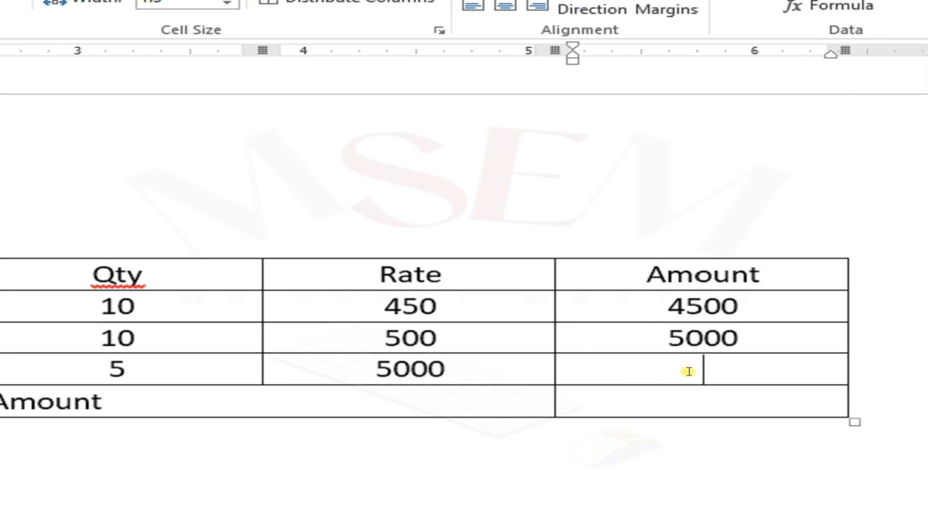
text(25000)
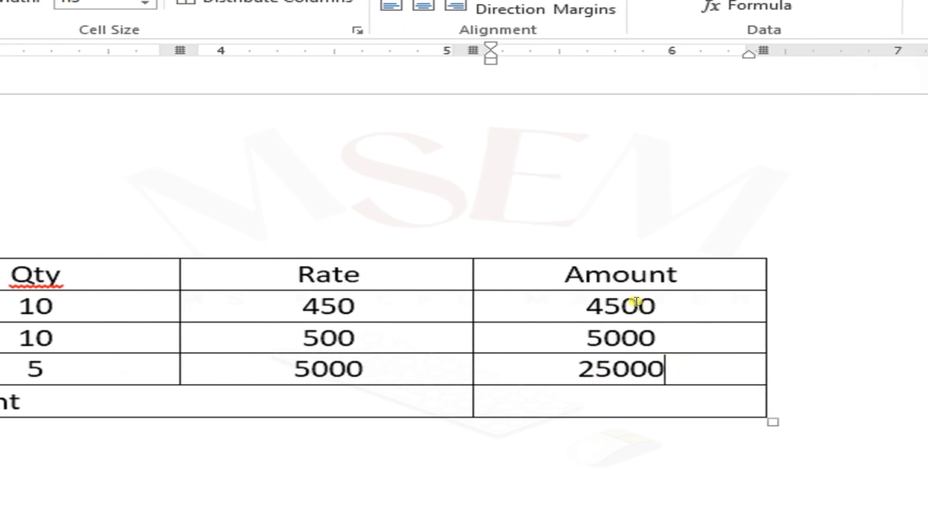
Step: Calculate the grand total in the Total Amount row's last cell with the formula =SUM(ABOVE)
click(634, 402)
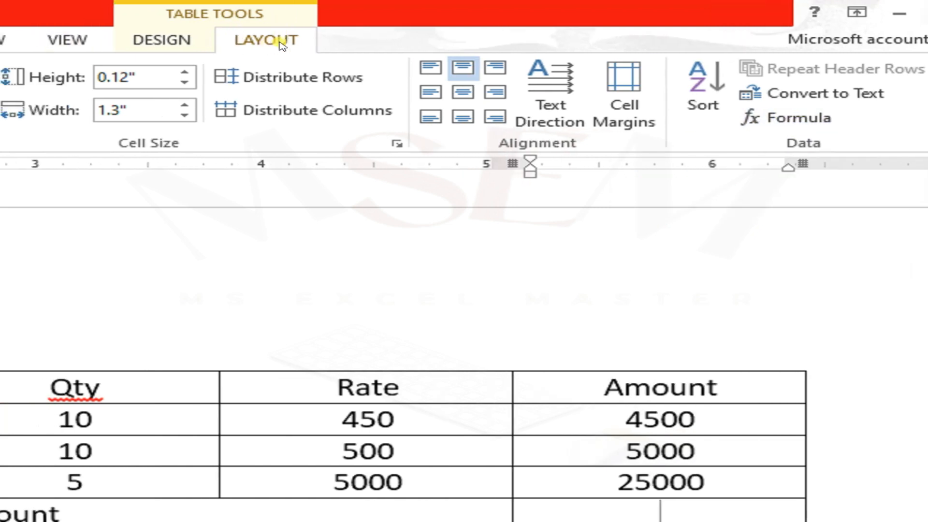
click(747, 125)
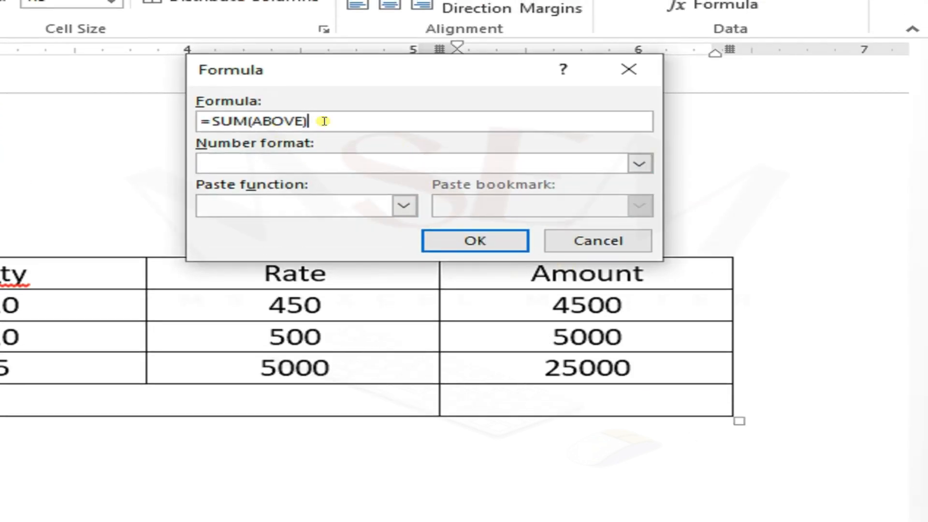
click(505, 248)
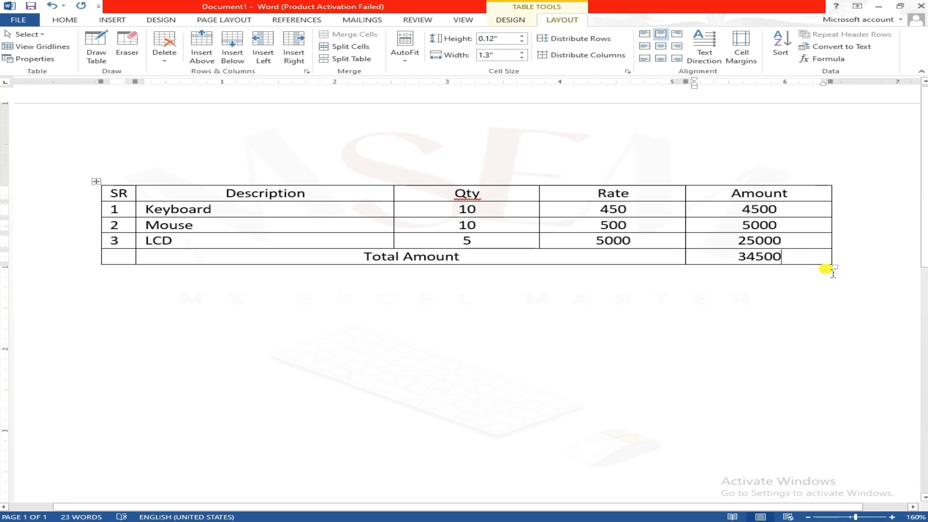
Step: Enlarge the whole table so that its rows are about 0.42" high
drag(838, 267, 862, 313)
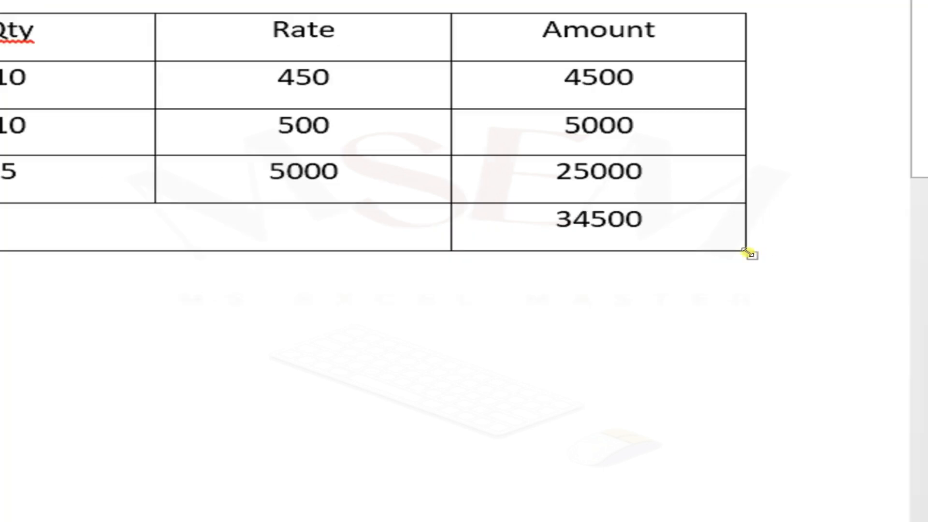
drag(757, 258, 771, 364)
drag(853, 359, 827, 357)
scroll(324, 285, down, 2)
scroll(329, 273, up, 2)
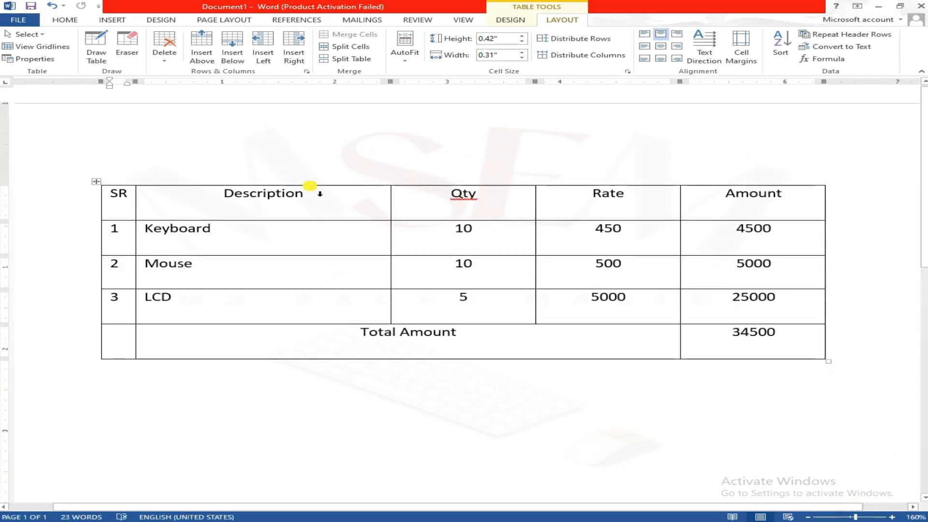
Step: Add space before the paragraphs in the table's heading row, from SR to Amount
mouse_move(140, 199)
mouse_down()
mouse_move(109, 194)
mouse_move(420, 216)
mouse_move(708, 211)
mouse_up()
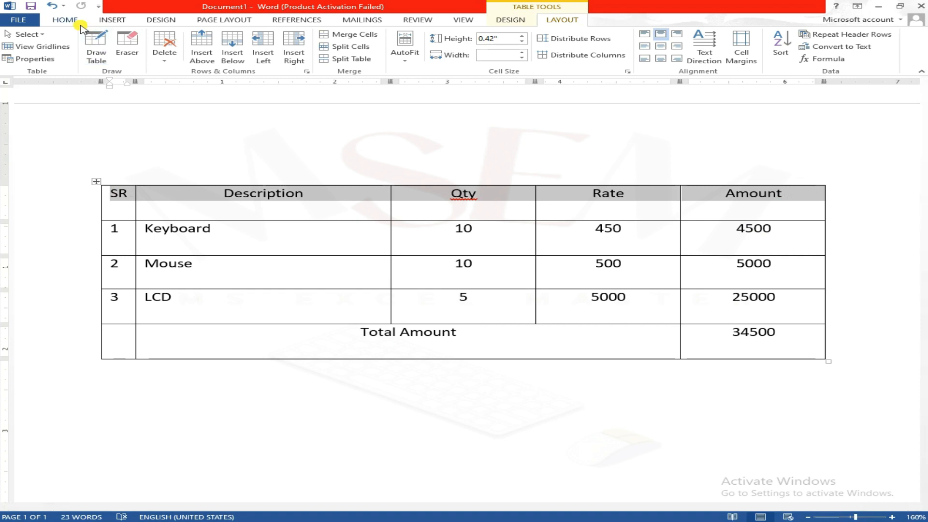
click(78, 23)
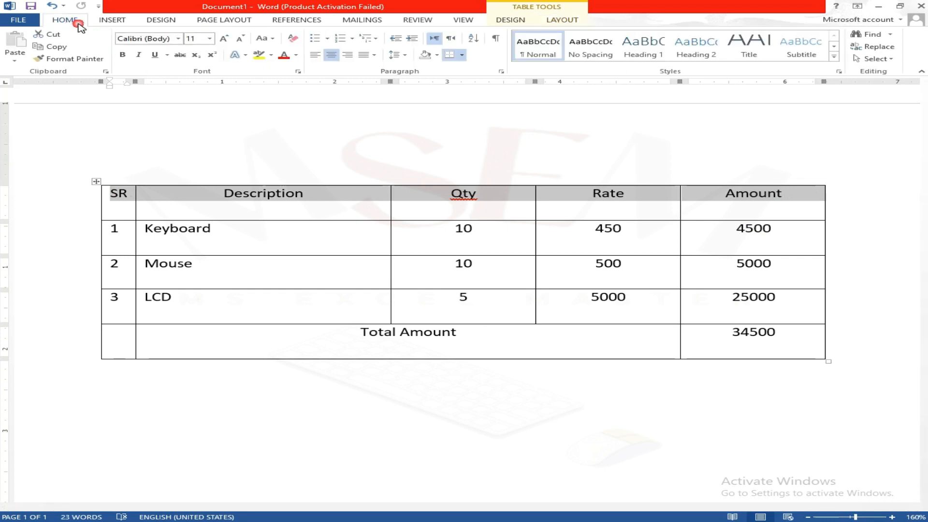
click(405, 56)
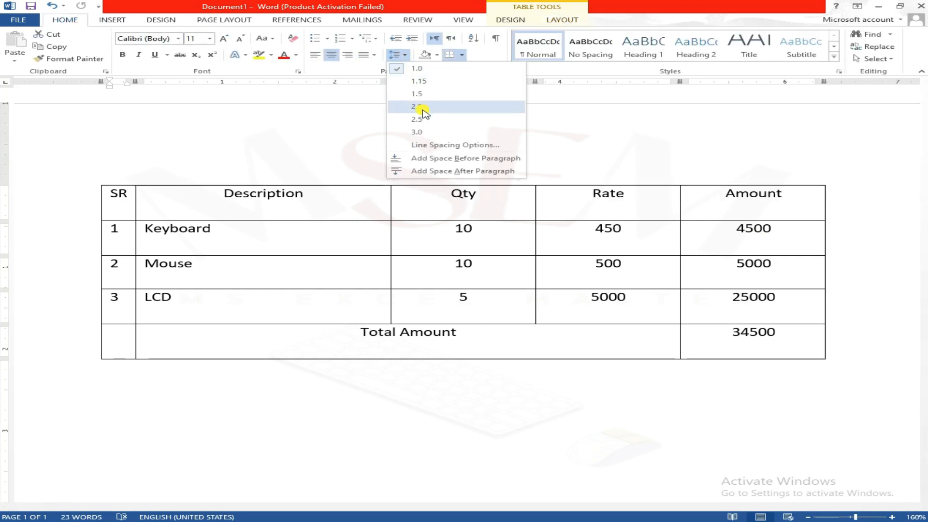
click(499, 159)
click(841, 178)
Step: Make the heading row's text bold and increase its font size to 12
drag(806, 214, 119, 196)
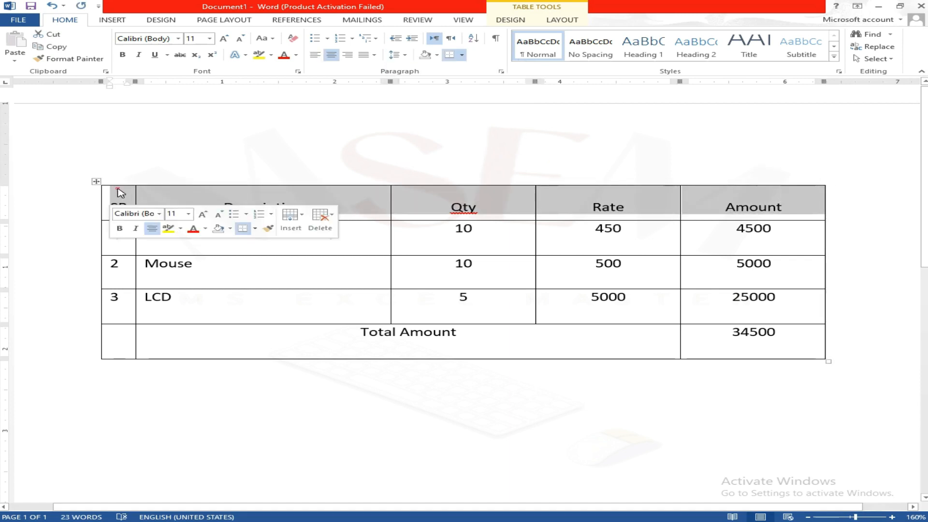
click(123, 55)
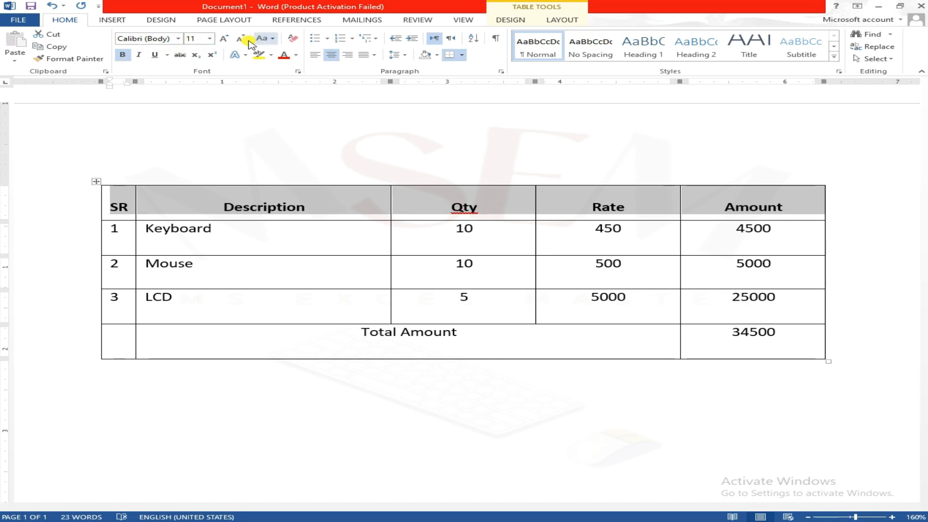
click(223, 40)
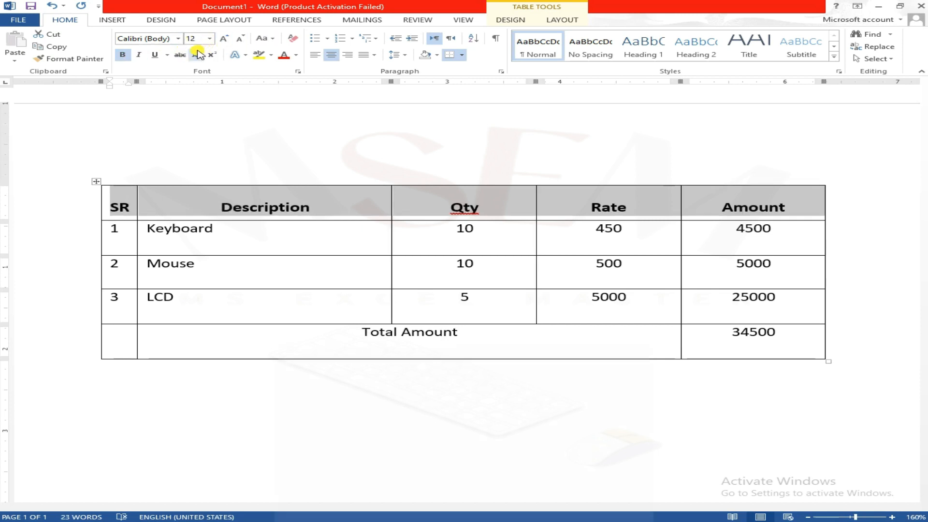
drag(309, 205, 592, 344)
click(356, 360)
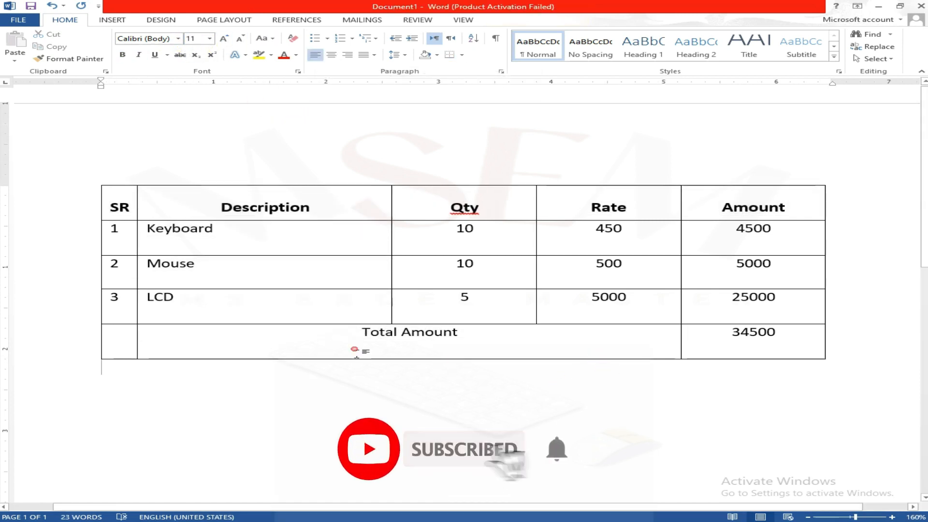
Step: Generate two paragraphs of sample text below the table with =rand(2,10)
scroll(553, 370, down, 3)
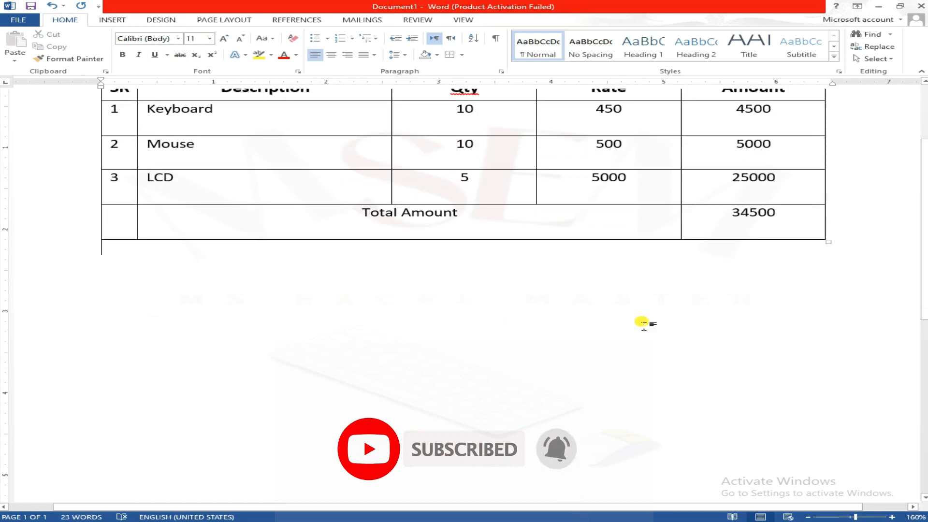
scroll(828, 297, up, 3)
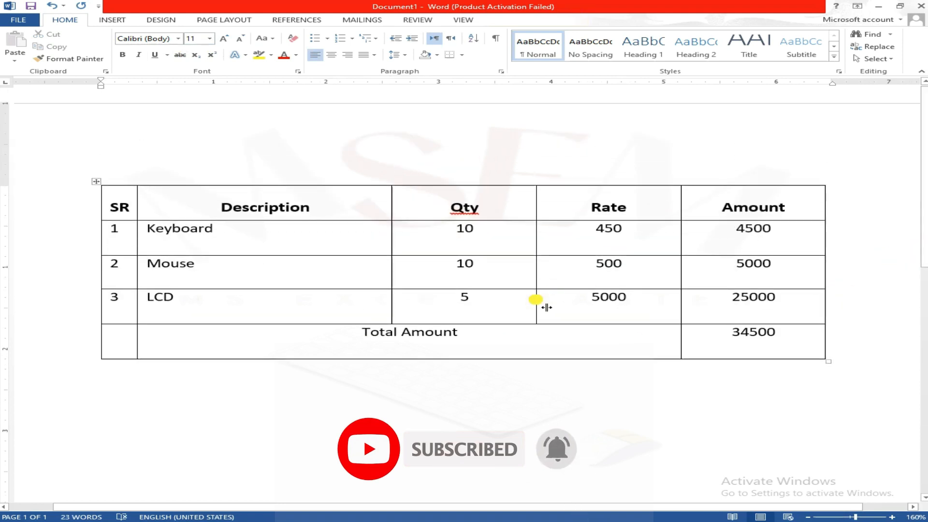
scroll(531, 302, down, 1)
ctrl+scroll(512, 293, down, 4)
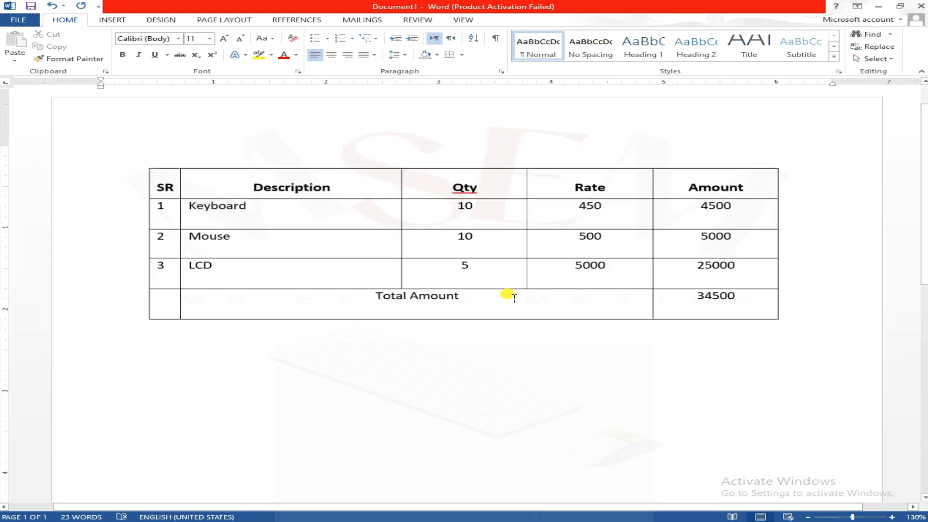
scroll(505, 296, down, 6)
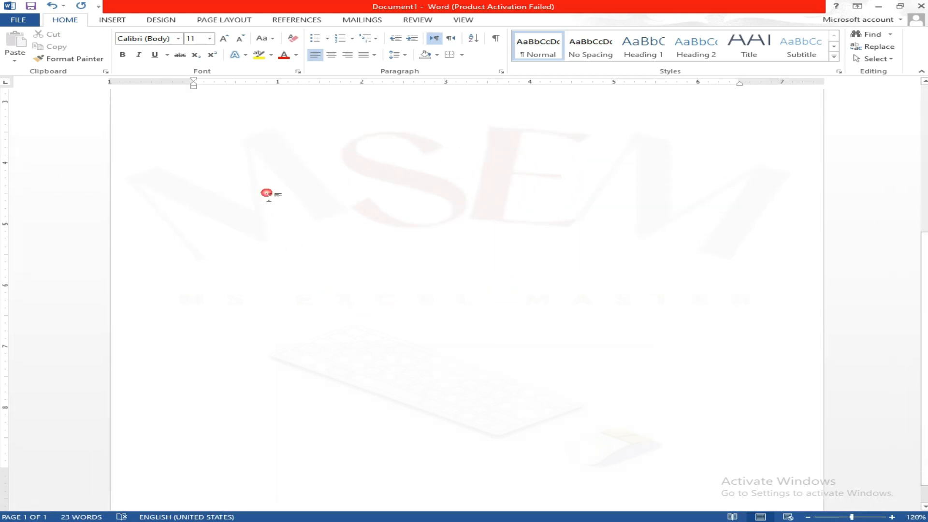
scroll(266, 193, up, 3)
text(=rand(2,10)
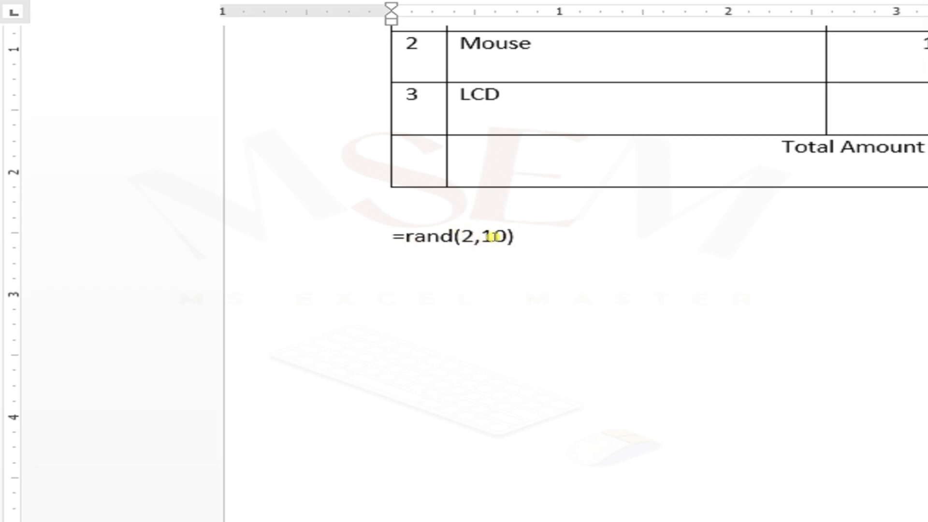
key(Return)
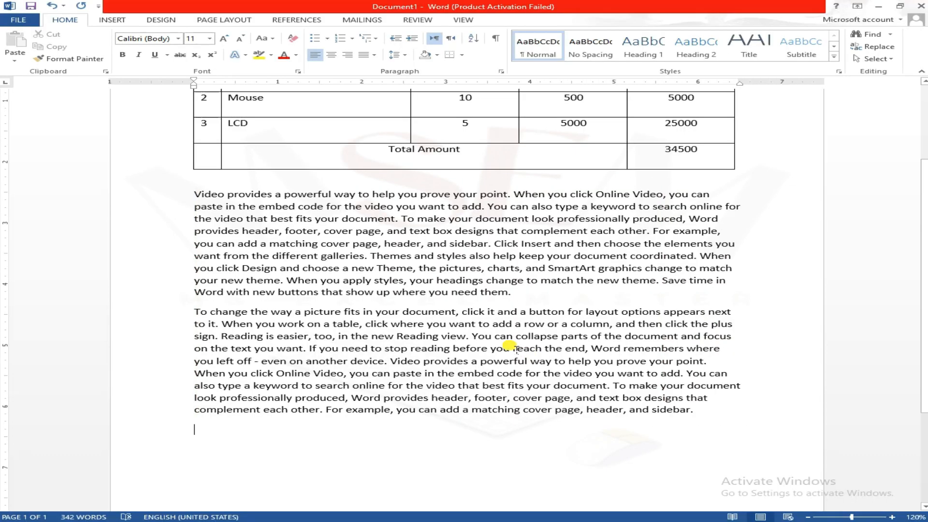
Step: Add an empty line between the two sample paragraphs and insert a table of 8 columns and 3 rows there
scroll(662, 370, up, 4)
scroll(695, 386, down, 4)
click(544, 235)
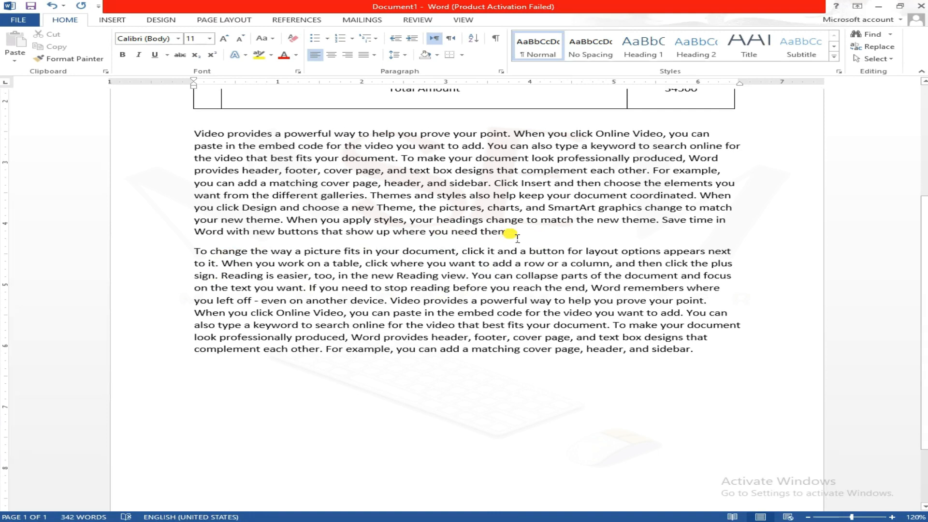
key(Return)
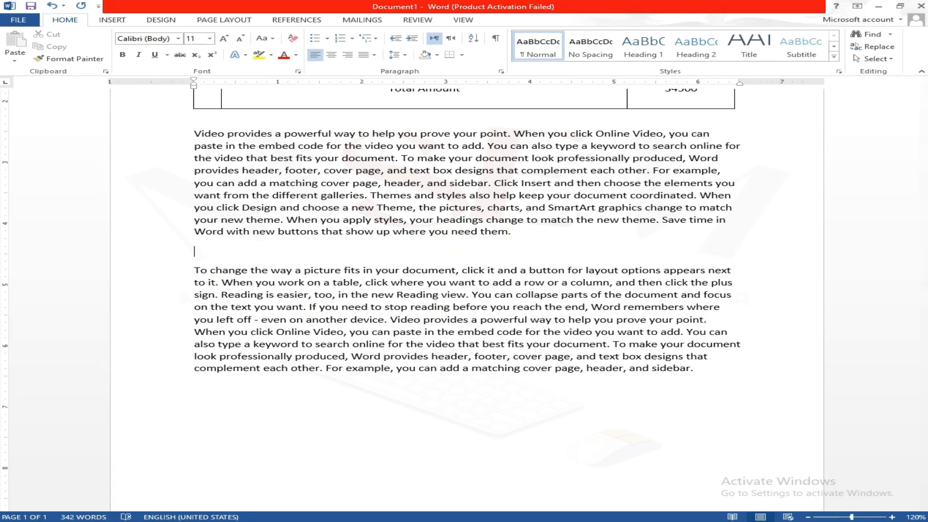
click(112, 19)
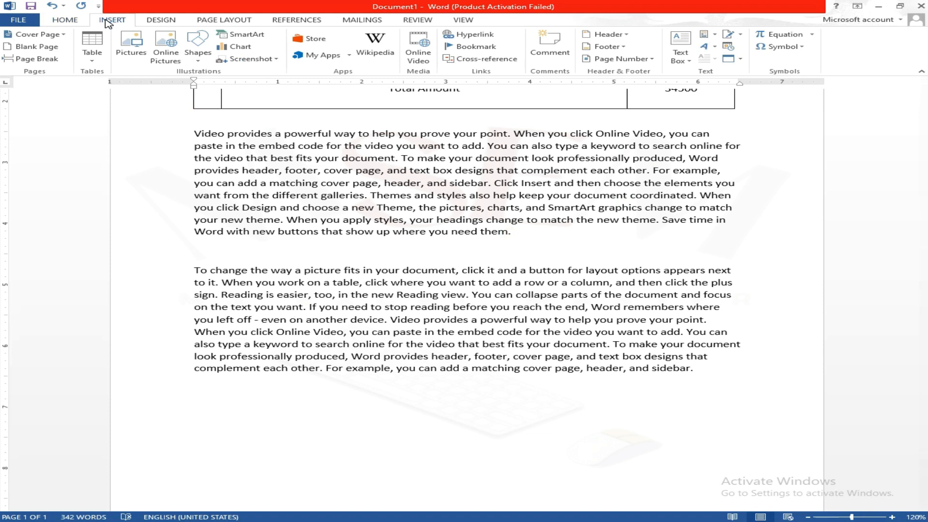
click(97, 57)
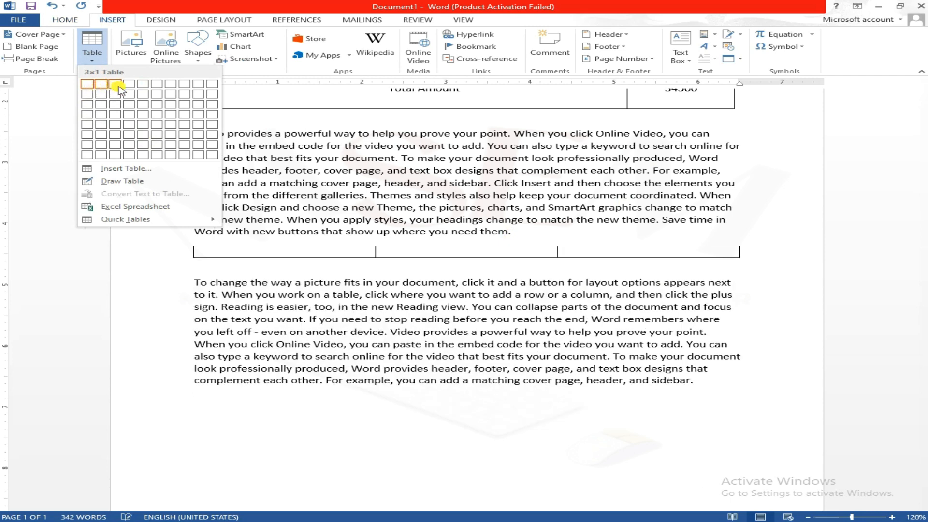
click(189, 104)
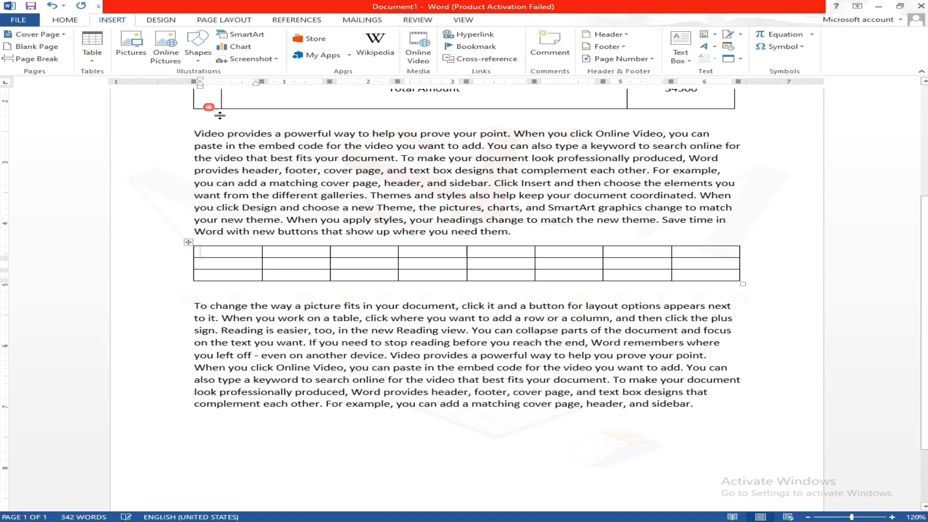
Step: Apply the green Grid Table 4 - Accent 6 style to the itemised table
scroll(590, 300, up, 4)
click(564, 192)
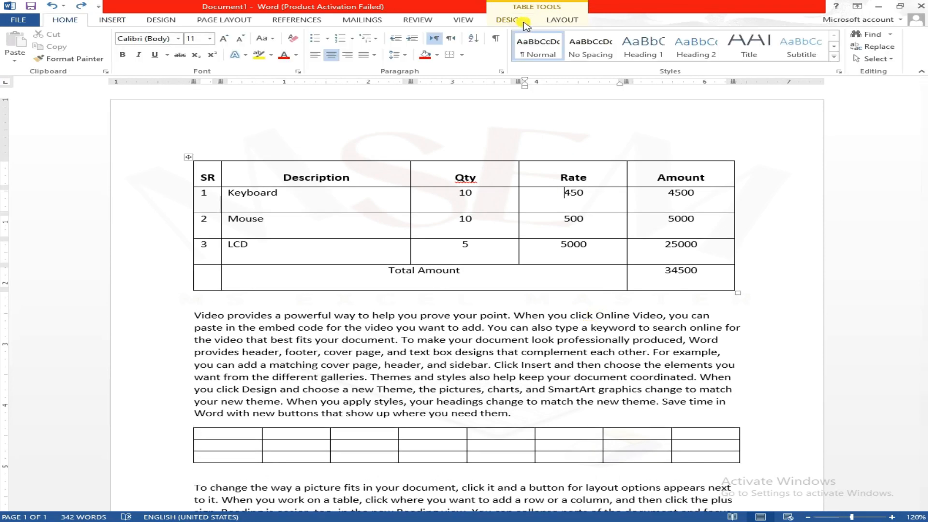
click(552, 8)
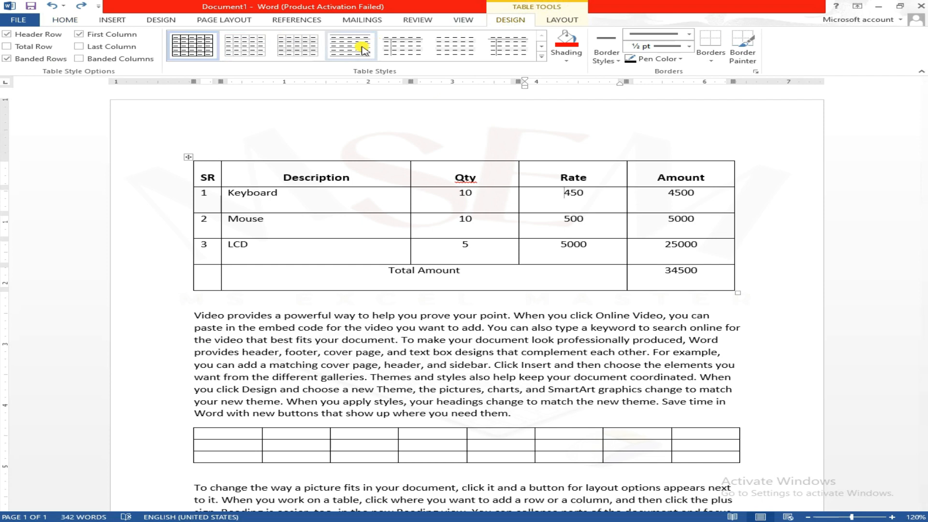
click(355, 207)
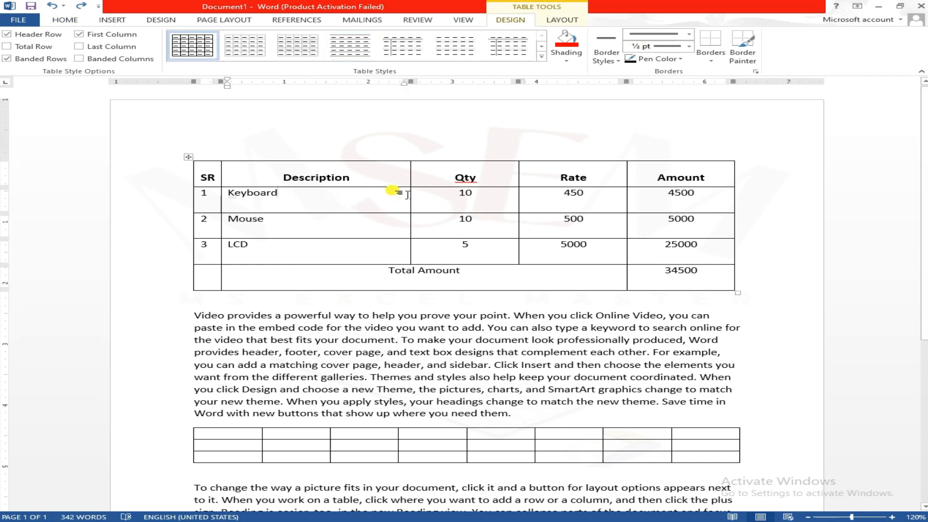
click(541, 56)
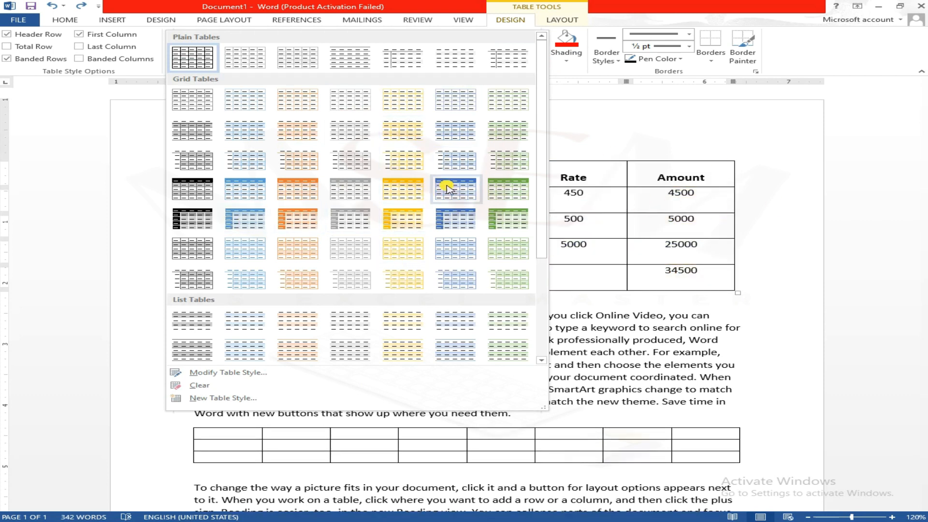
click(510, 188)
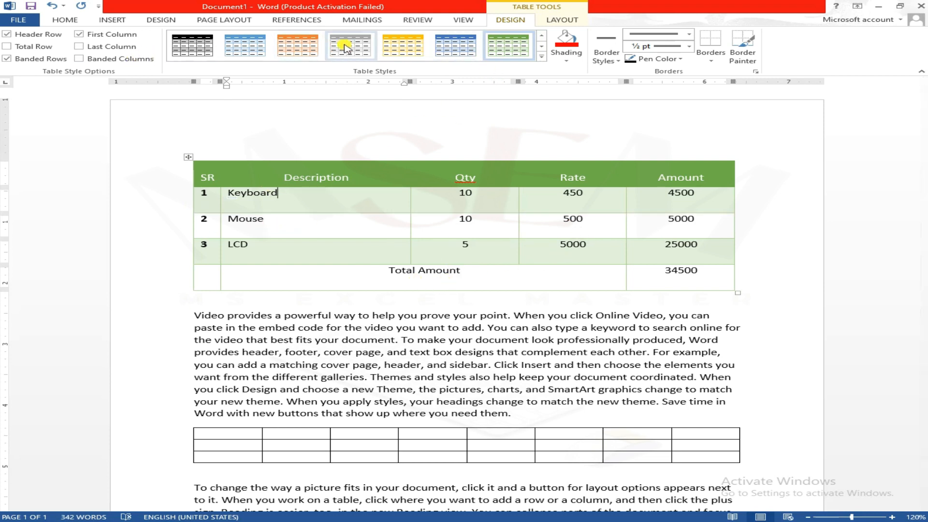
Step: Shade the whole Total Amount row with the standard light green colour
click(573, 62)
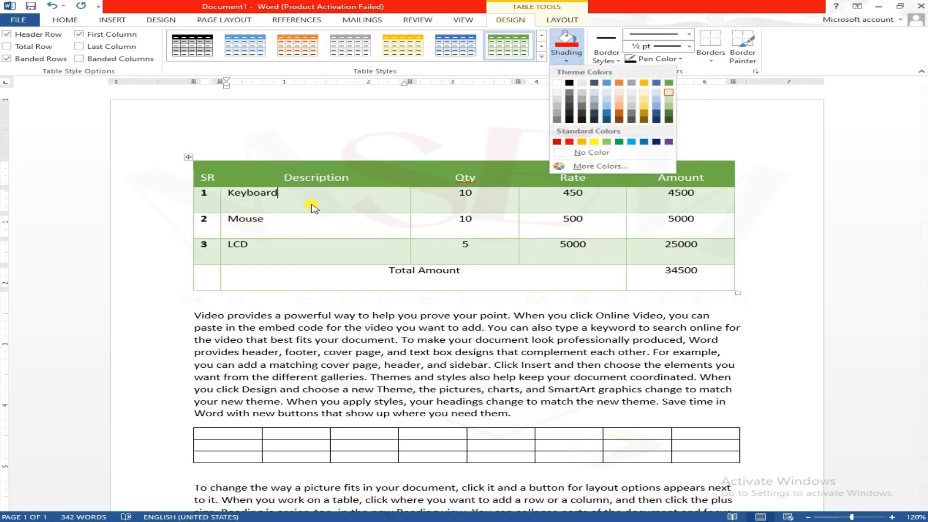
click(525, 235)
drag(210, 280, 681, 271)
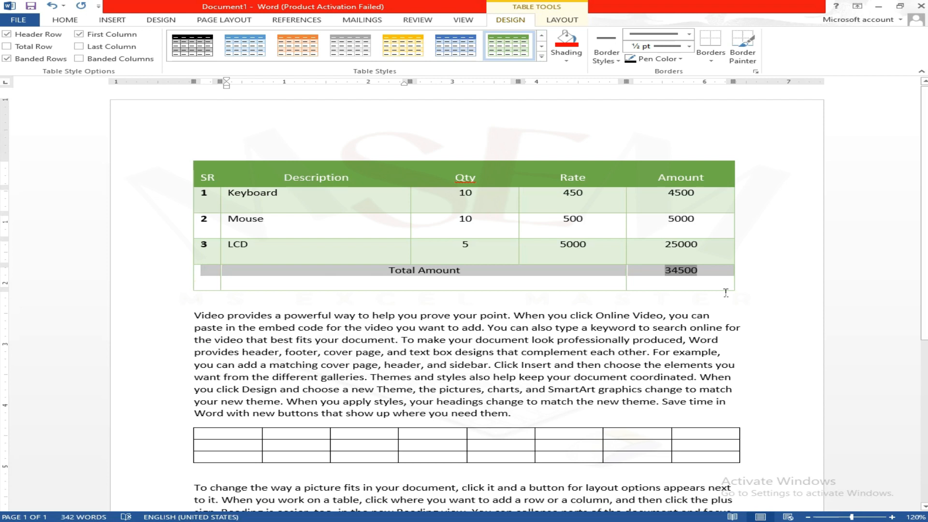
click(567, 60)
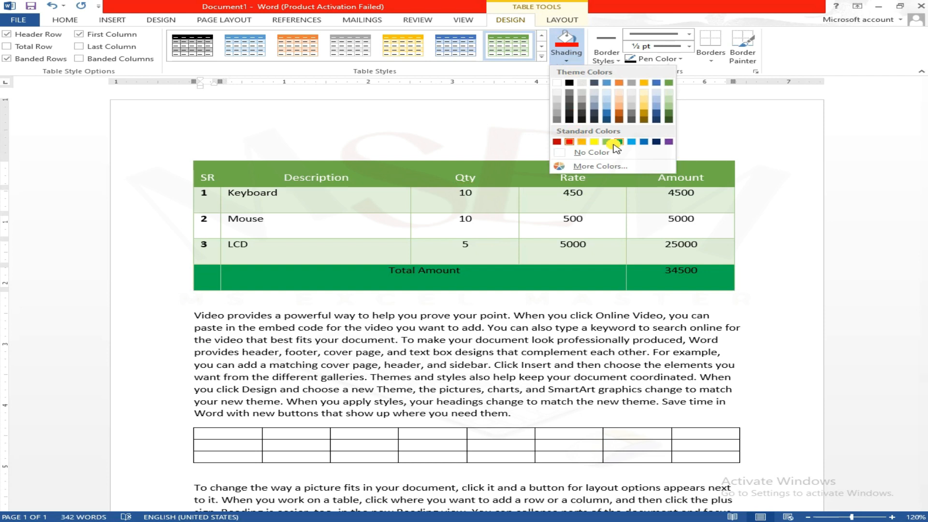
click(606, 141)
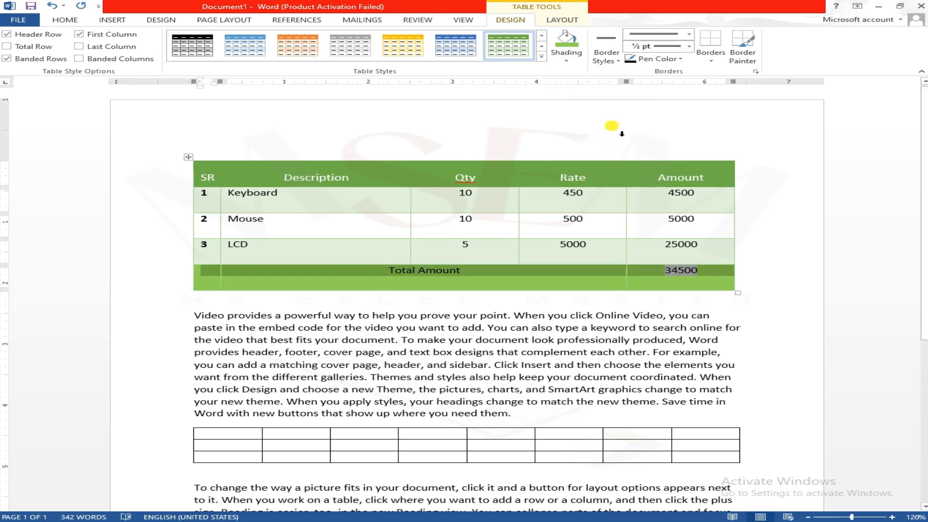
click(552, 208)
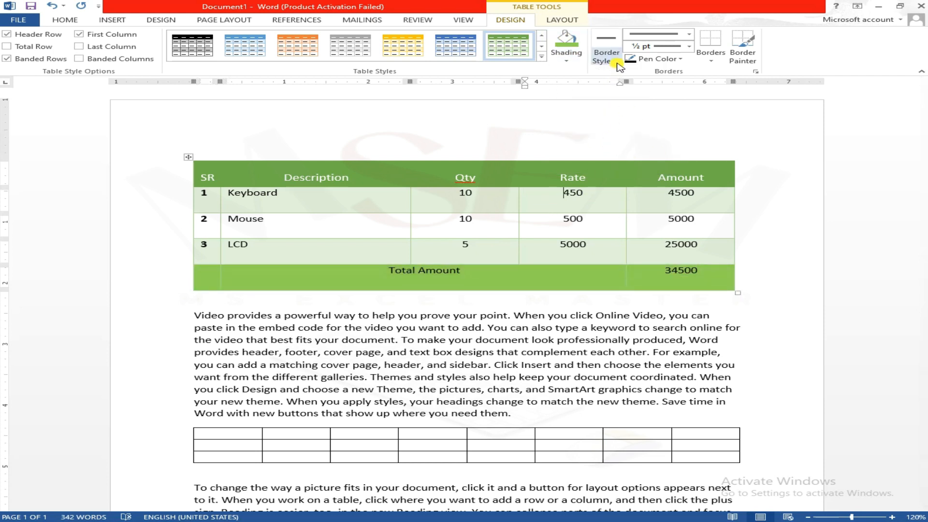
Step: Paint a red ½ pt double-line border between the LCD row and the Total Amount row
click(617, 64)
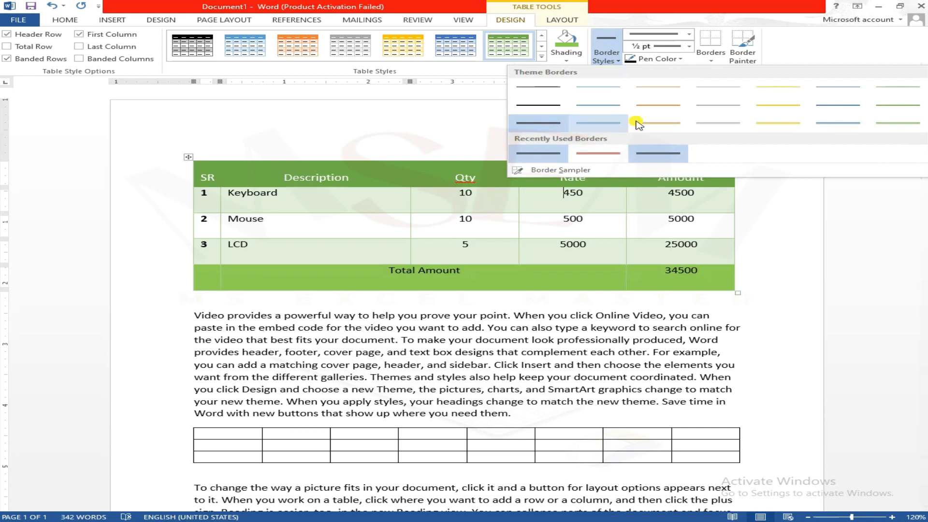
click(598, 152)
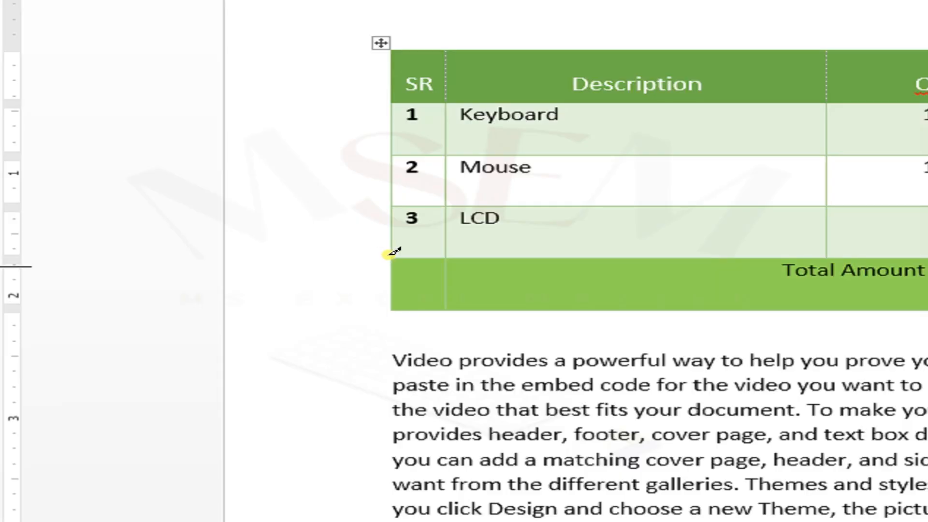
mouse_move(385, 249)
mouse_down()
mouse_move(712, 245)
mouse_move(927, 257)
mouse_up()
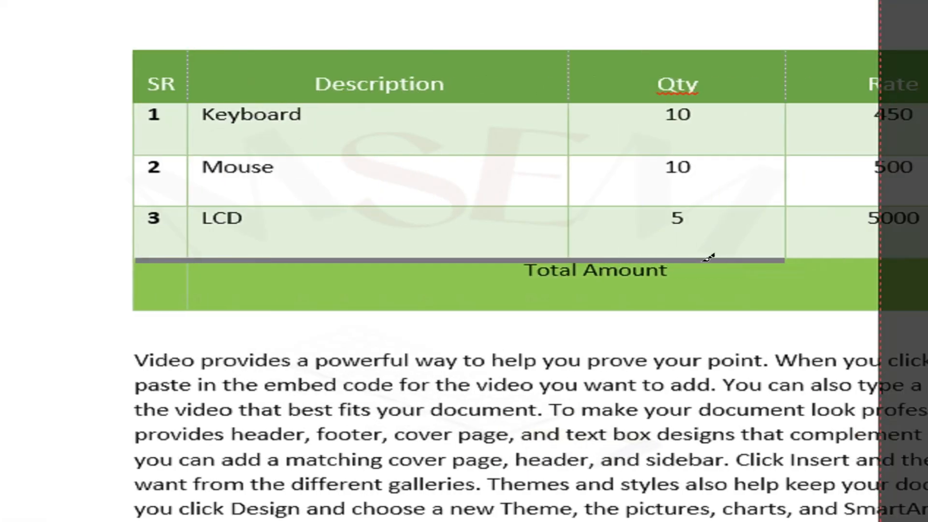
mouse_move(708, 257)
mouse_down()
mouse_move(836, 242)
mouse_move(927, 249)
mouse_up()
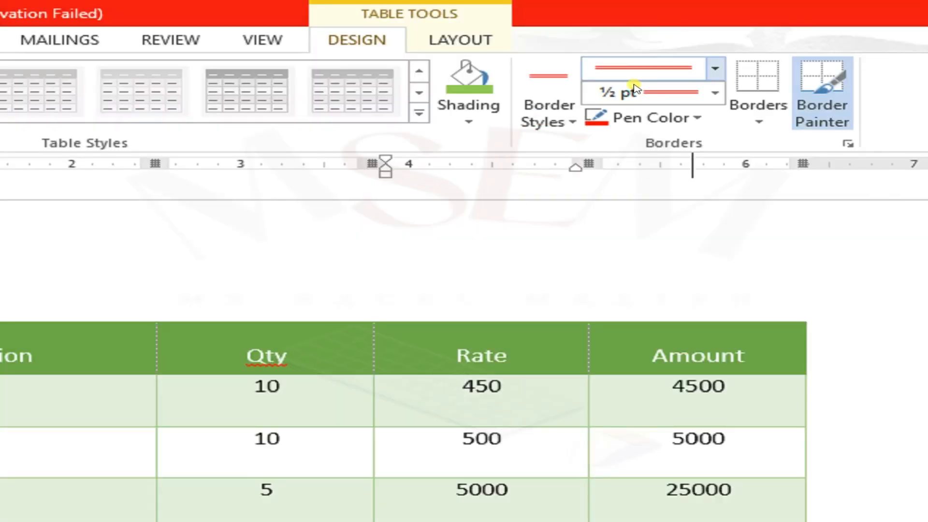
Step: Choose the orange 1 ½ pt single-line border style and try to paint it along the Total Amount row
click(547, 114)
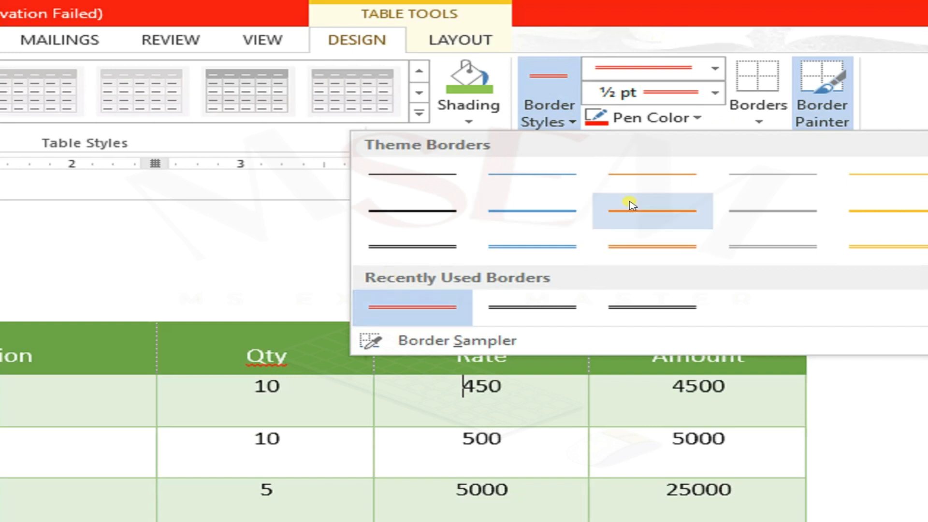
click(658, 213)
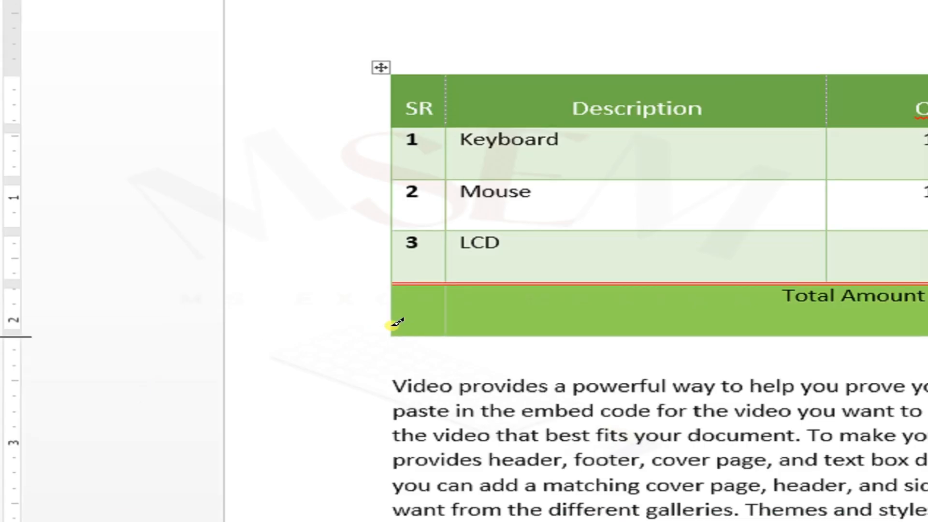
mouse_move(392, 322)
mouse_down()
mouse_move(728, 332)
mouse_move(695, 319)
mouse_up()
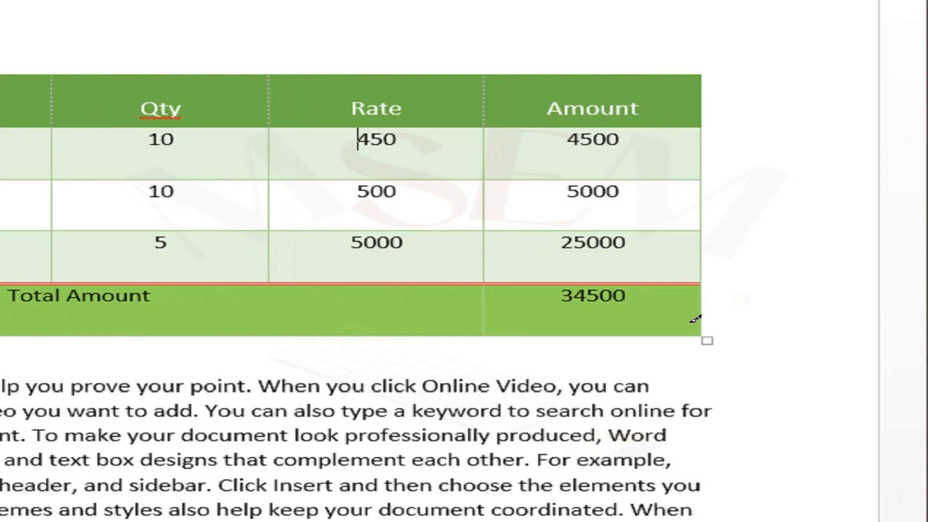
click(445, 335)
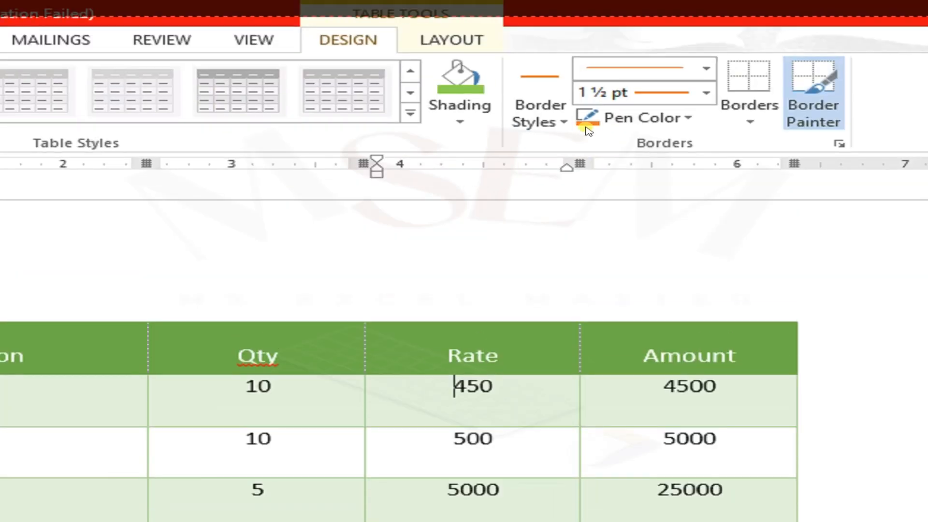
Step: Apply outside borders in the orange 1 ½ pt style to the amount cell of the Total Amount row
click(563, 121)
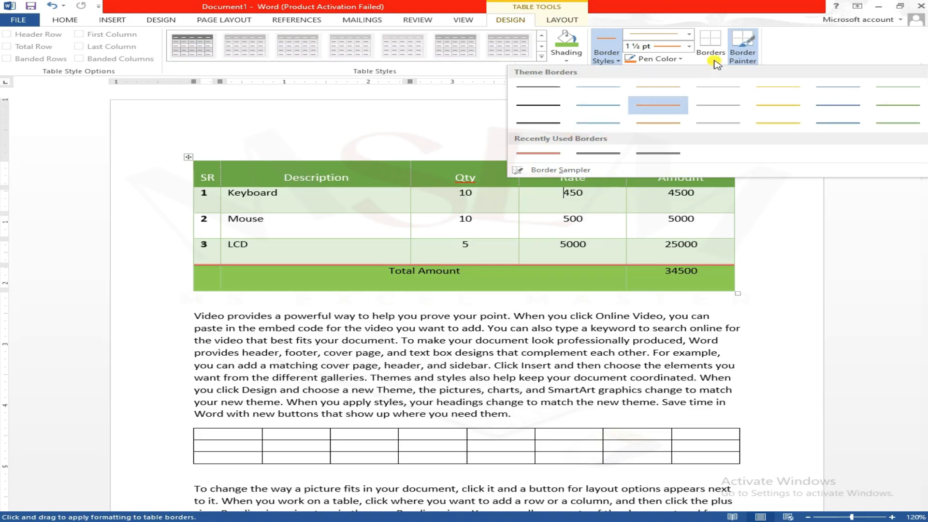
click(713, 60)
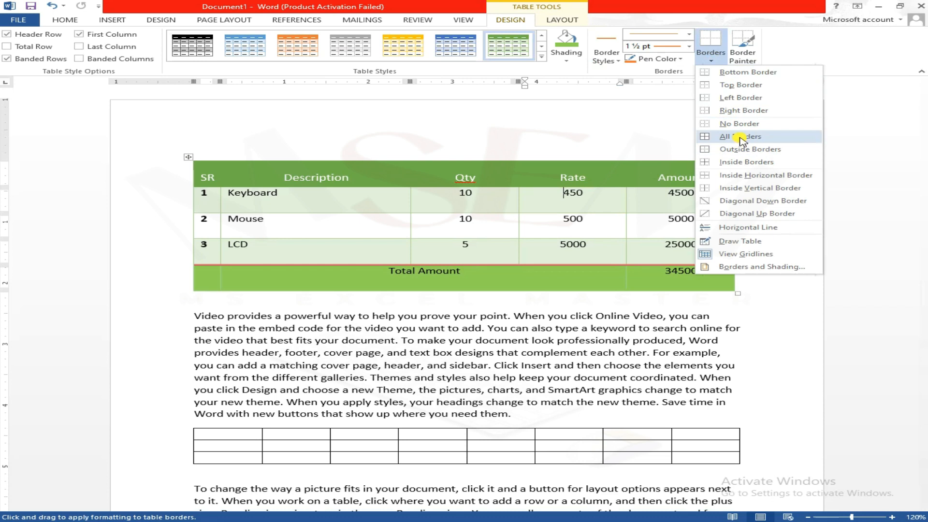
click(734, 162)
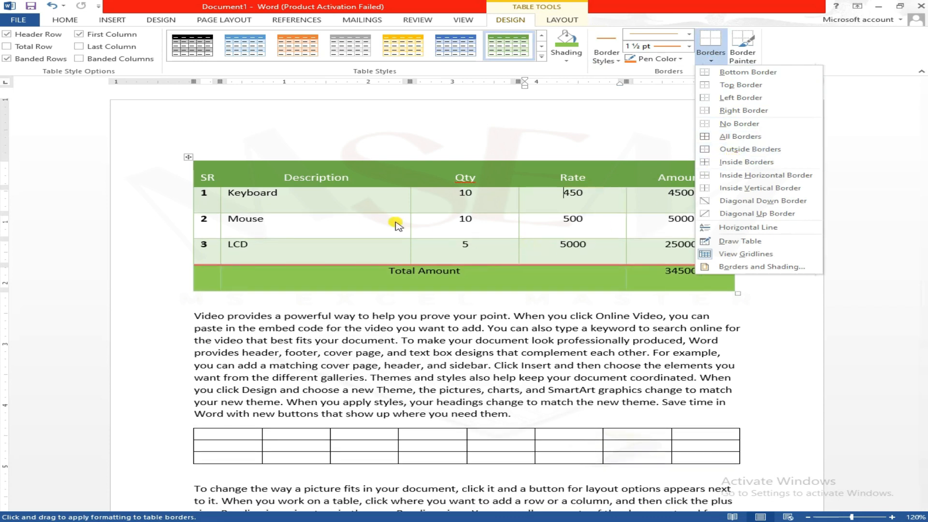
click(673, 282)
drag(668, 281, 695, 280)
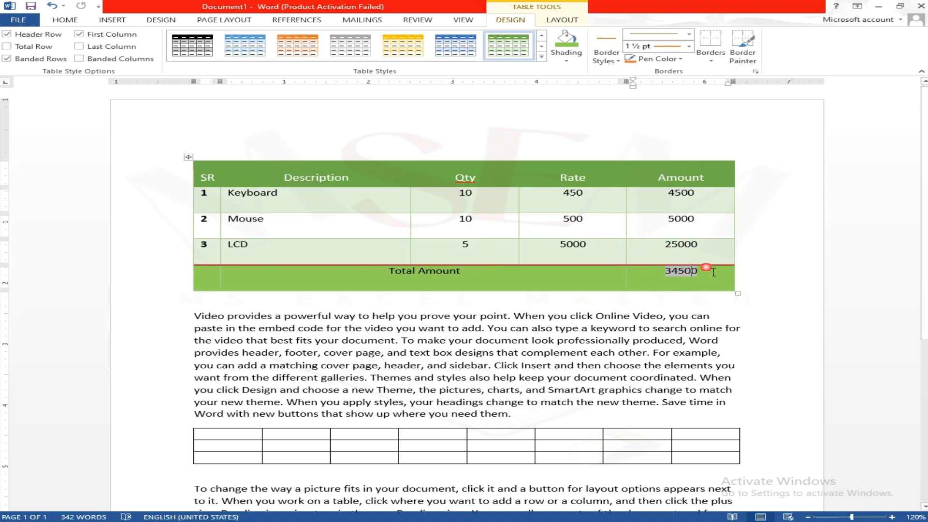
click(710, 54)
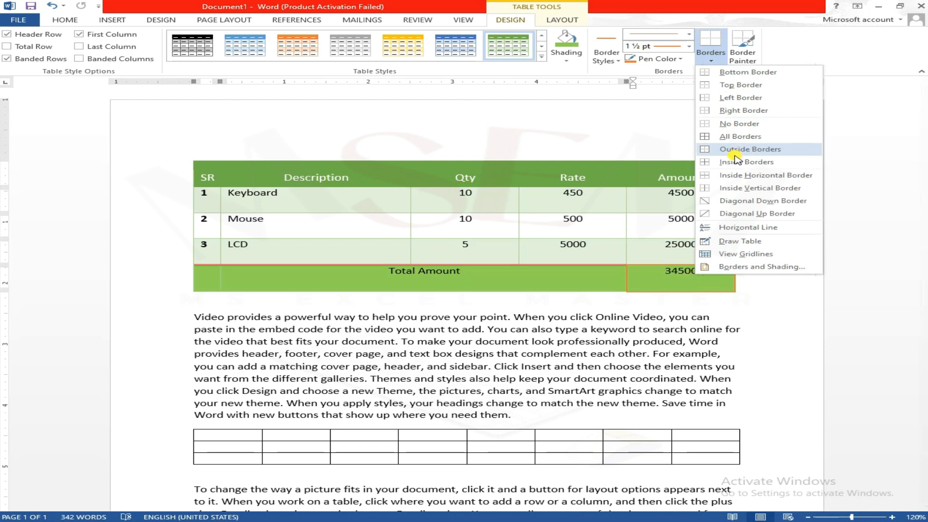
click(734, 154)
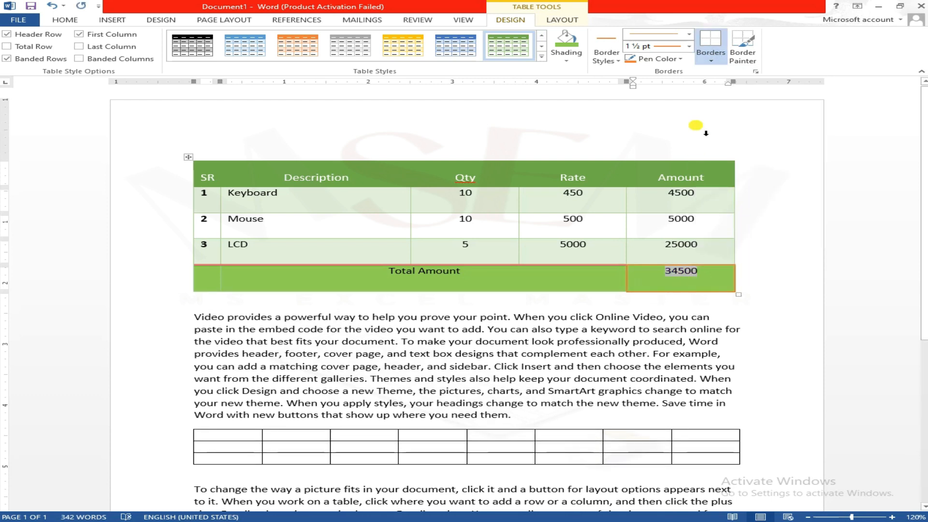
click(667, 59)
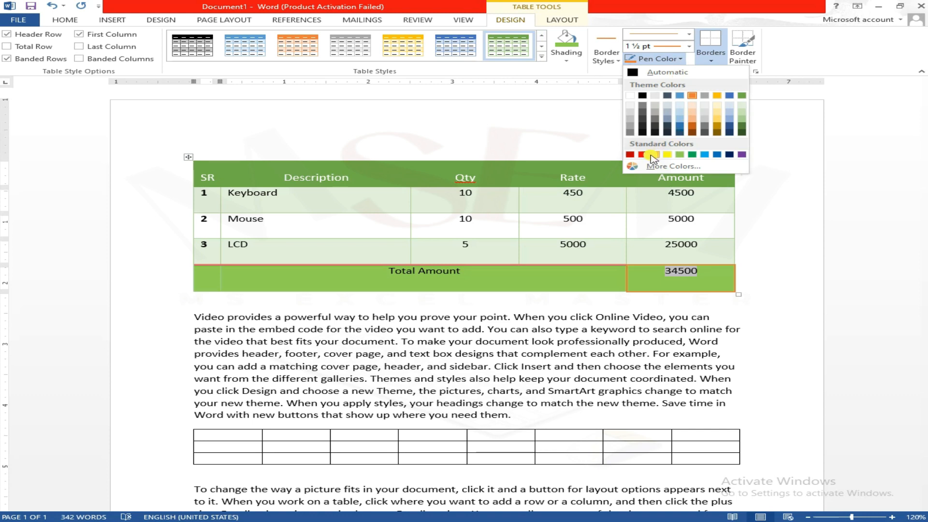
click(595, 125)
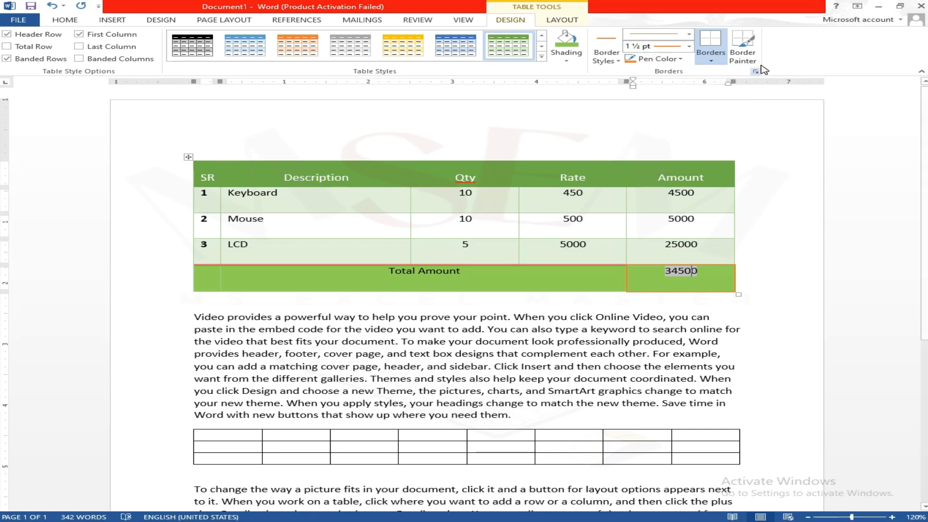
scroll(476, 305, down, 5)
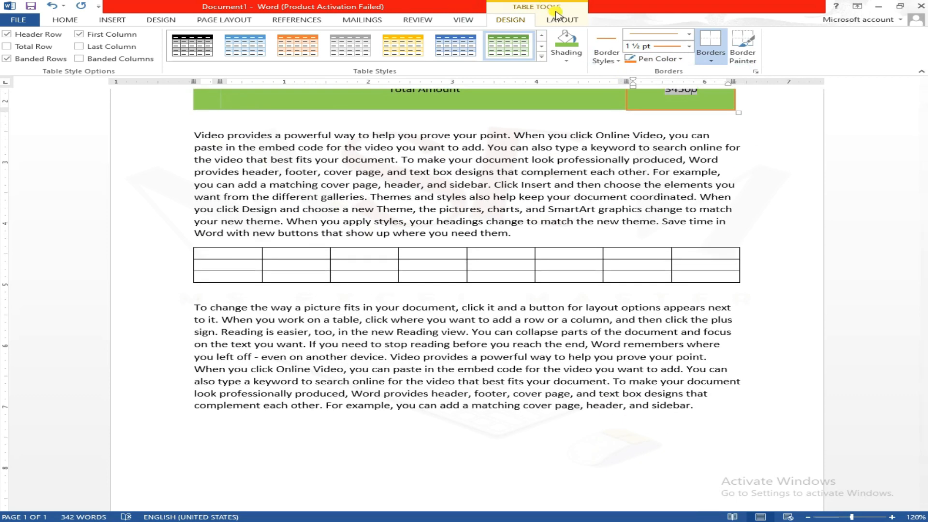
Step: AutoFit the item table to its contents, then enlarge the whole table to nearly the full text width
click(560, 21)
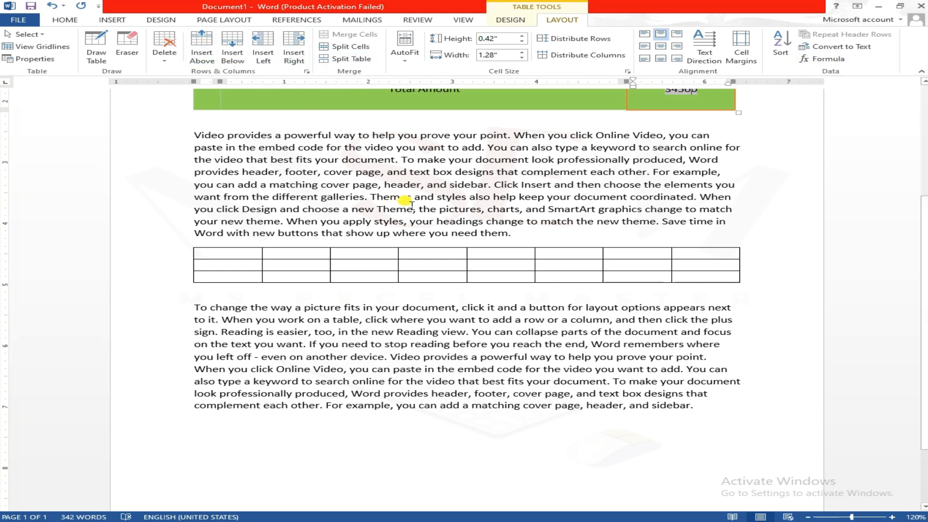
scroll(410, 227, up, 4)
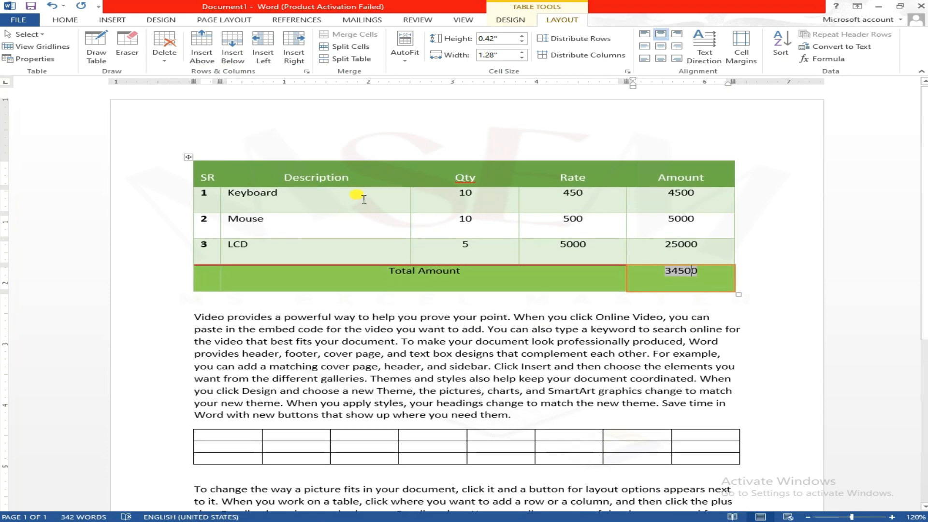
click(371, 159)
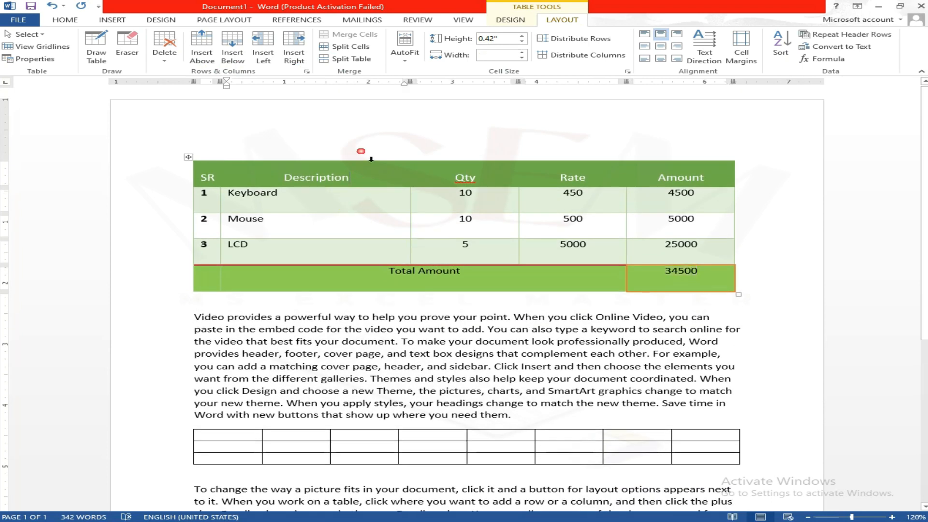
click(410, 51)
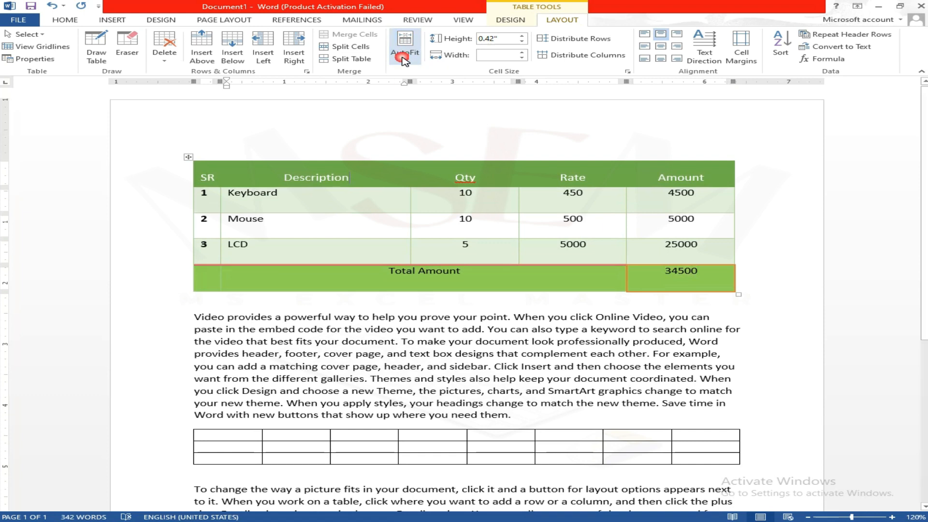
click(445, 73)
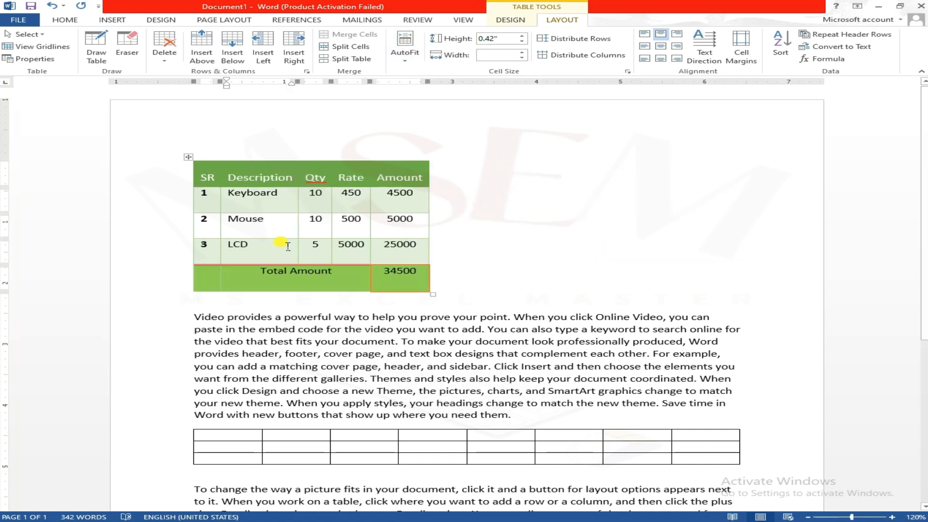
drag(438, 297, 734, 279)
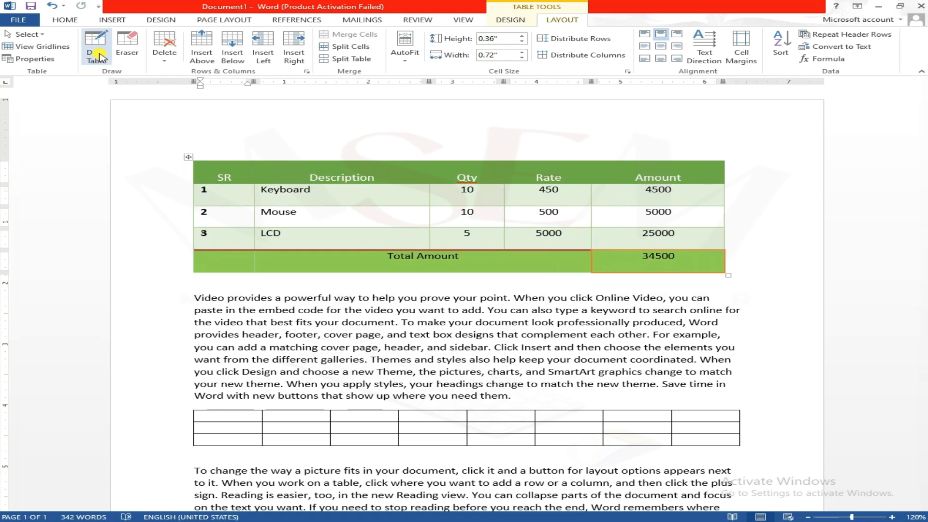
Step: Erase the borders between the Keyboard and Mouse rows in the Description and Qty columns
click(129, 49)
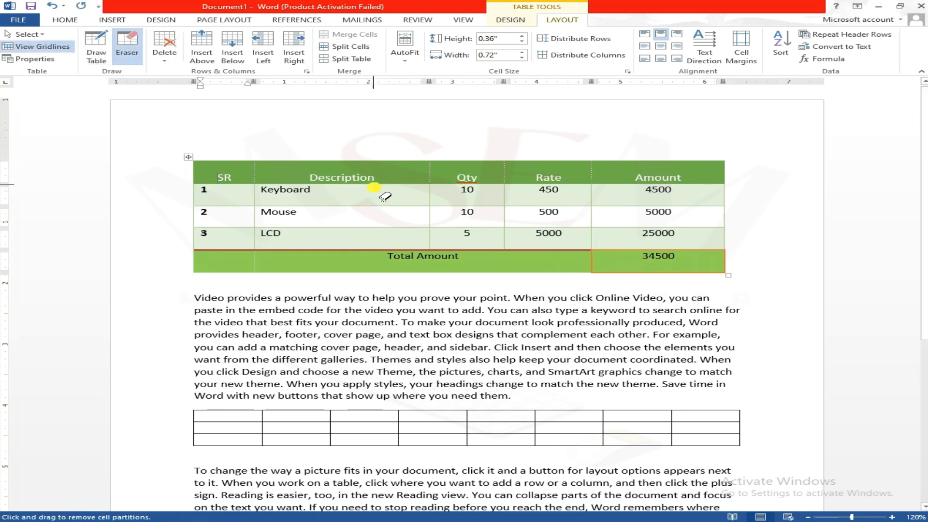
drag(424, 210, 502, 213)
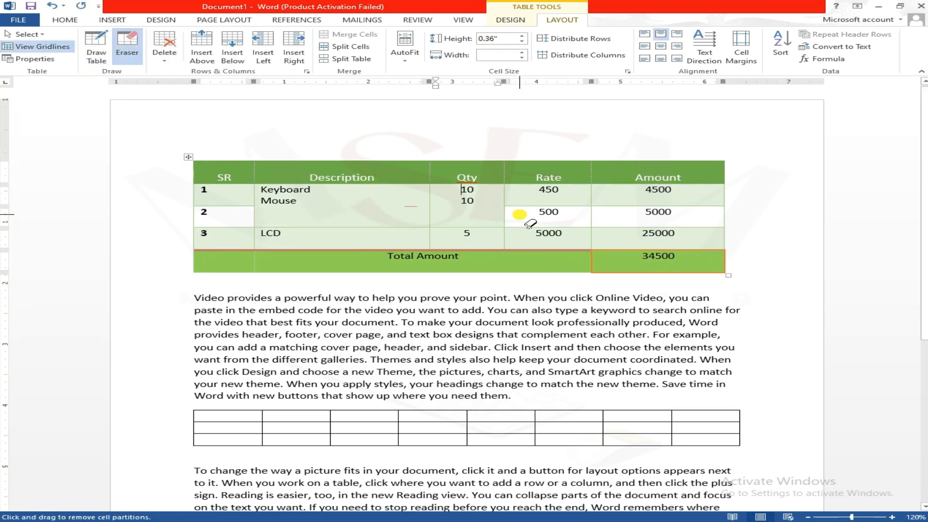
Step: Erase the top row and the first seven columns of the empty second table with the Eraser
drag(207, 427, 760, 420)
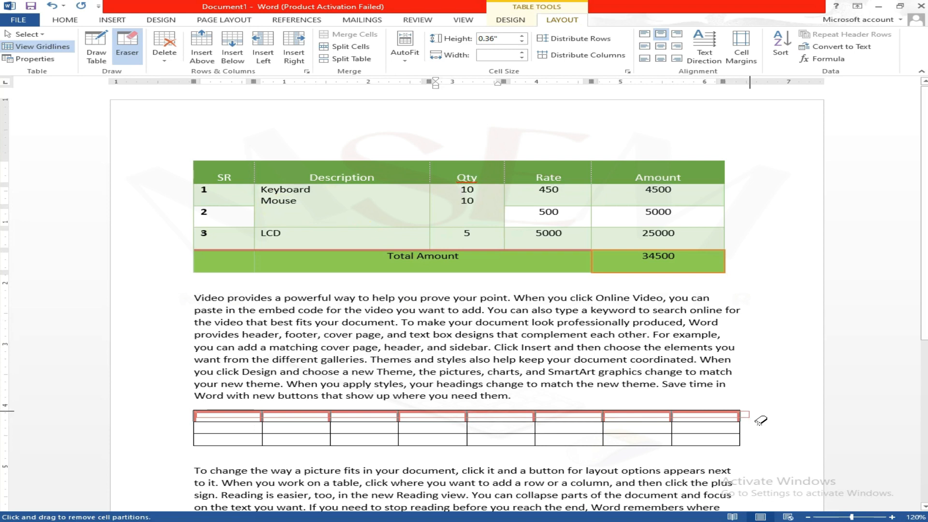
drag(760, 420, 759, 418)
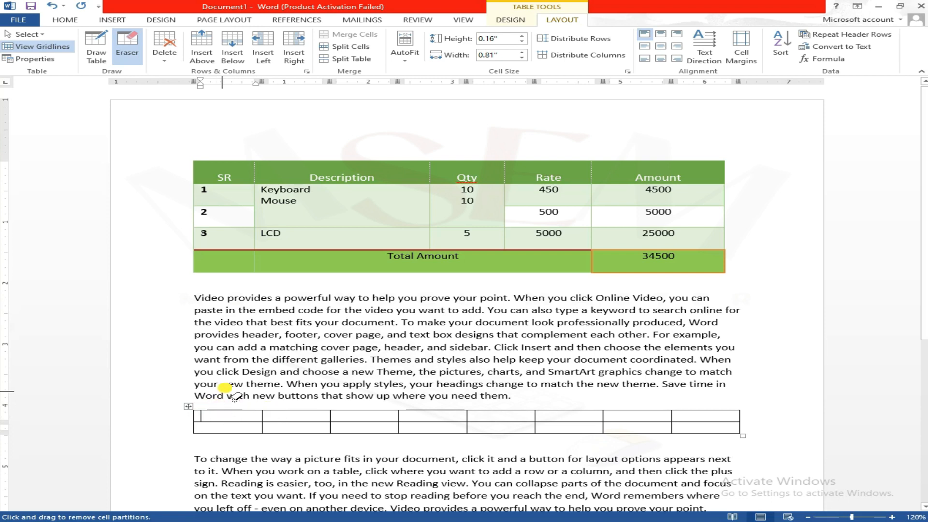
mouse_move(180, 403)
mouse_down()
mouse_move(256, 425)
mouse_move(633, 461)
mouse_move(785, 456)
mouse_move(658, 454)
mouse_up()
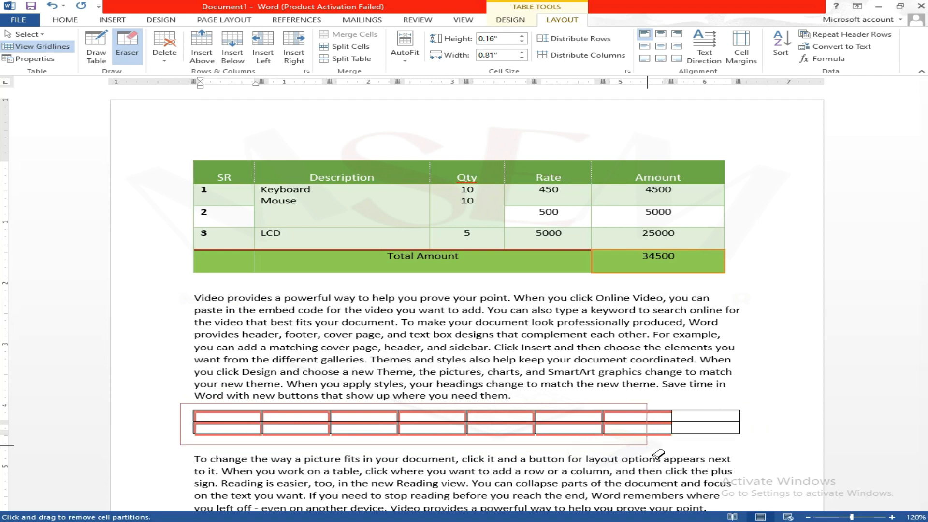
drag(658, 454, 650, 446)
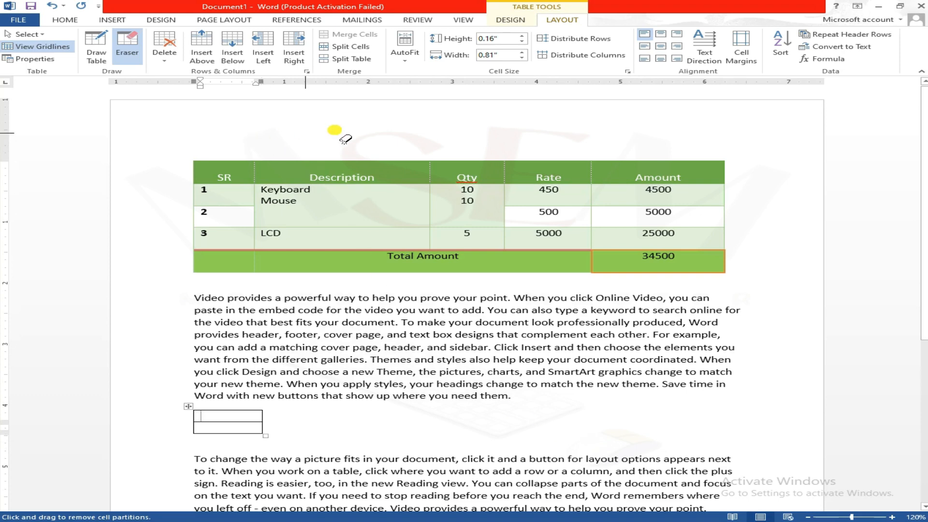
Step: Switch to the MS Excel Master channel on YouTube, look through its playlists and open its videos list
scroll(505, 358, down, 5)
scroll(498, 356, up, 5)
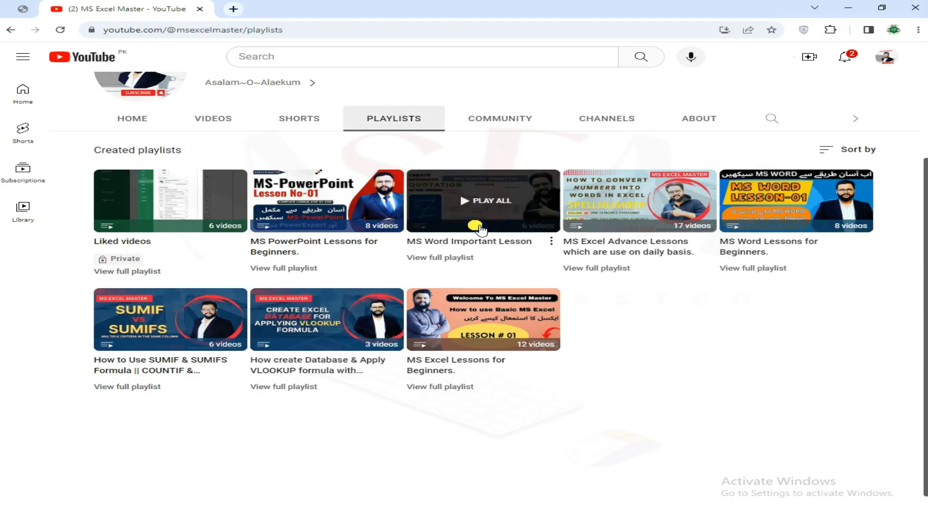
click(213, 120)
scroll(309, 196, up, 3)
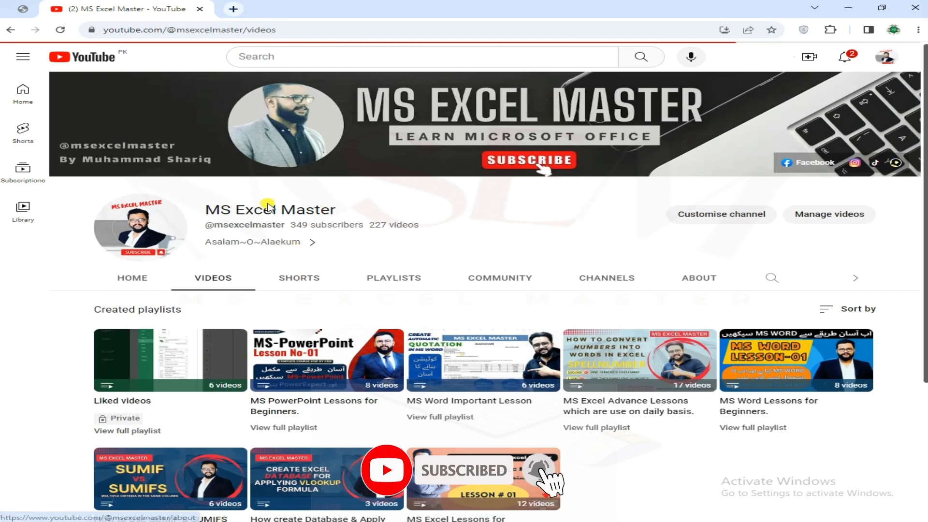